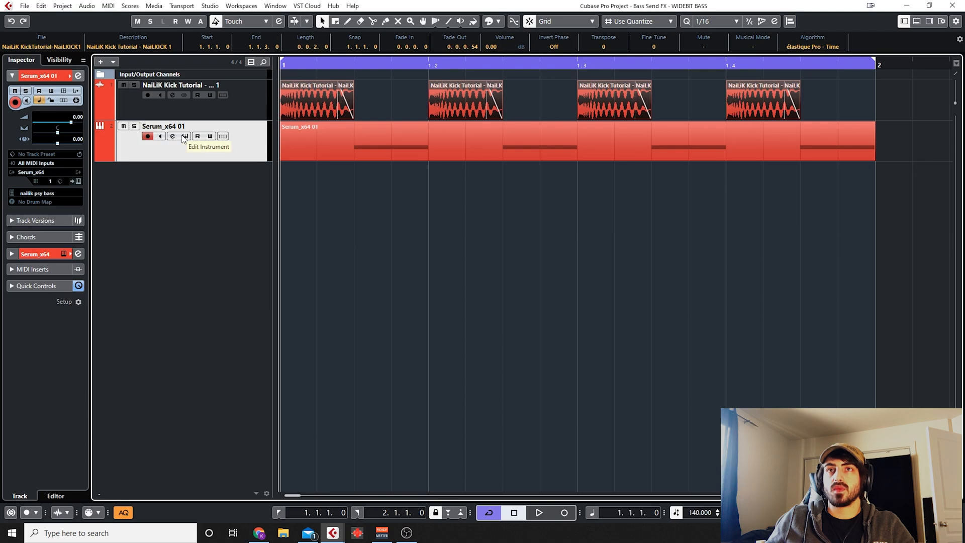
# Open the Serum track's channel settings and its FabFilter Pro-Q 3 insert, moving the equalizer window clear of the insert list.
pyautogui.click(174, 137)
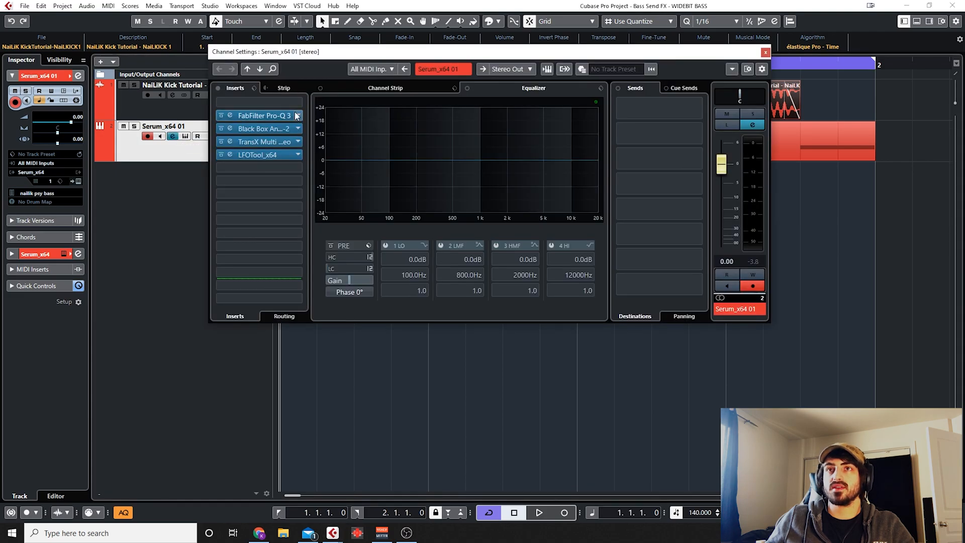
pyautogui.click(174, 135)
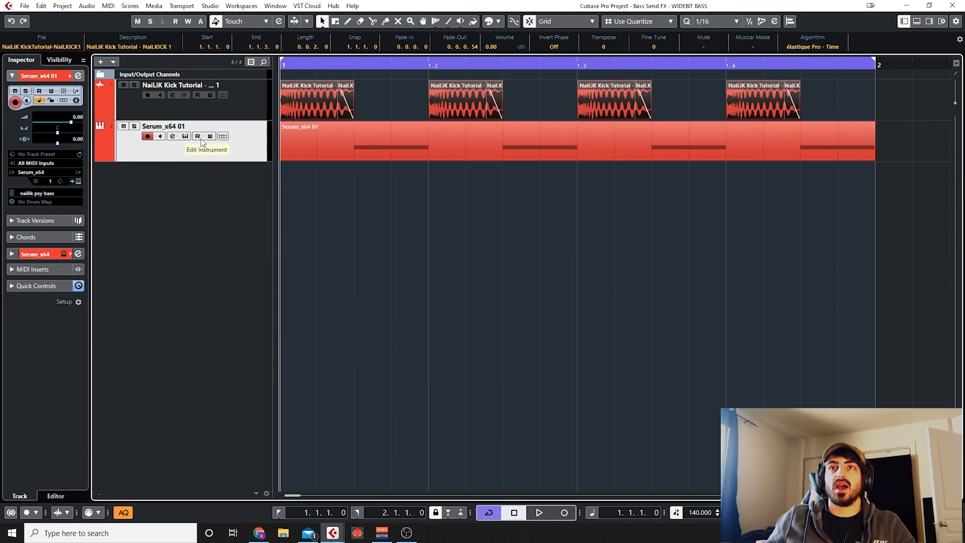
pyautogui.click(173, 136)
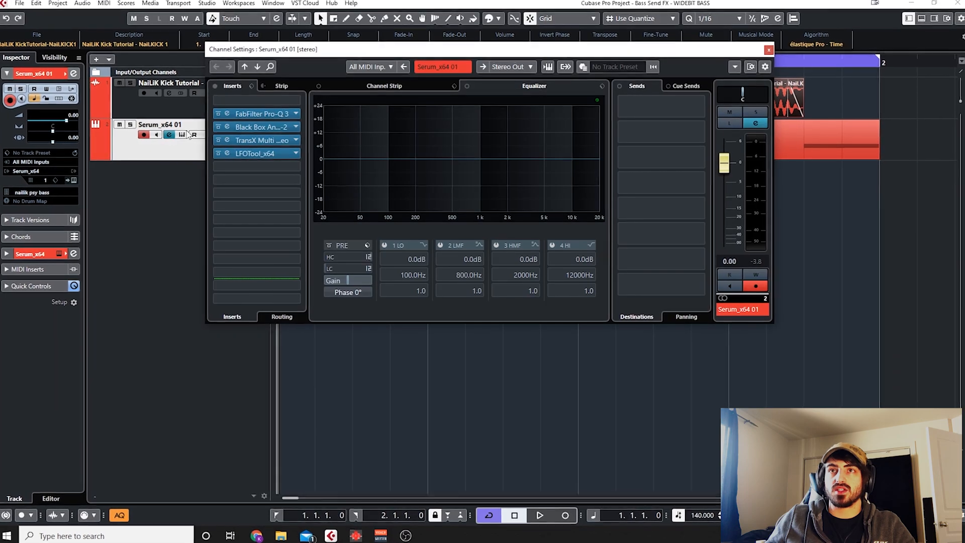
pyautogui.click(274, 111)
pyautogui.moveTo(419, 15); pyautogui.dragTo(607, 22)
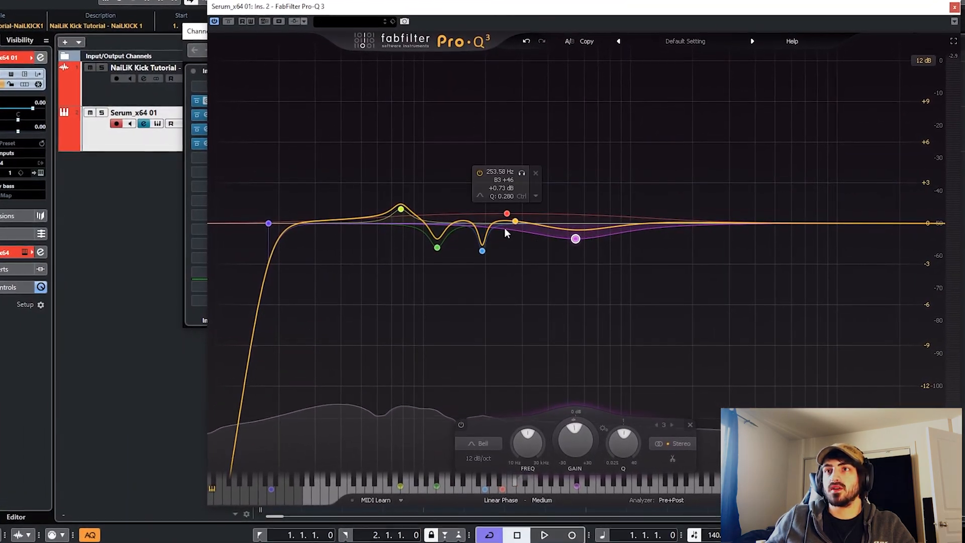
pyautogui.moveTo(424, 180)
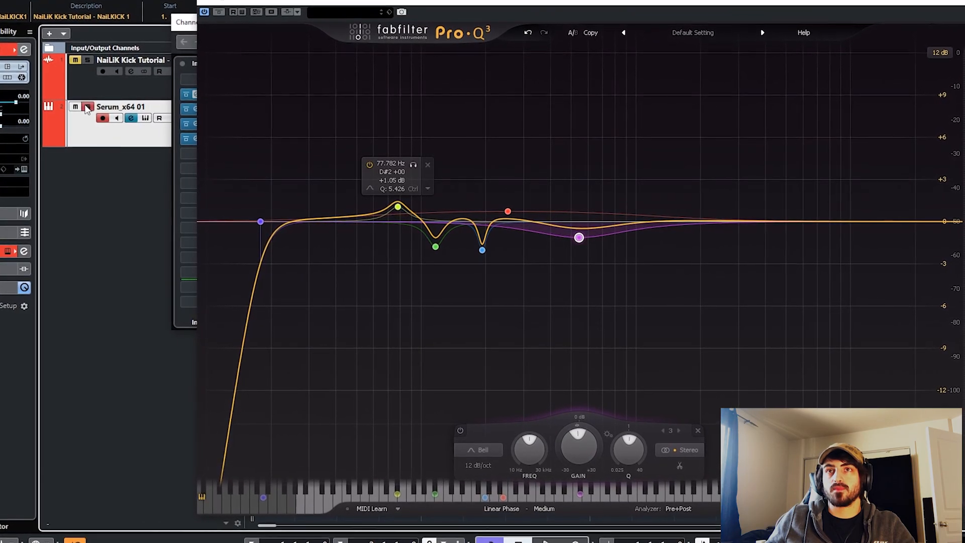
pyautogui.moveTo(296, 1); pyautogui.dragTo(414, 5)
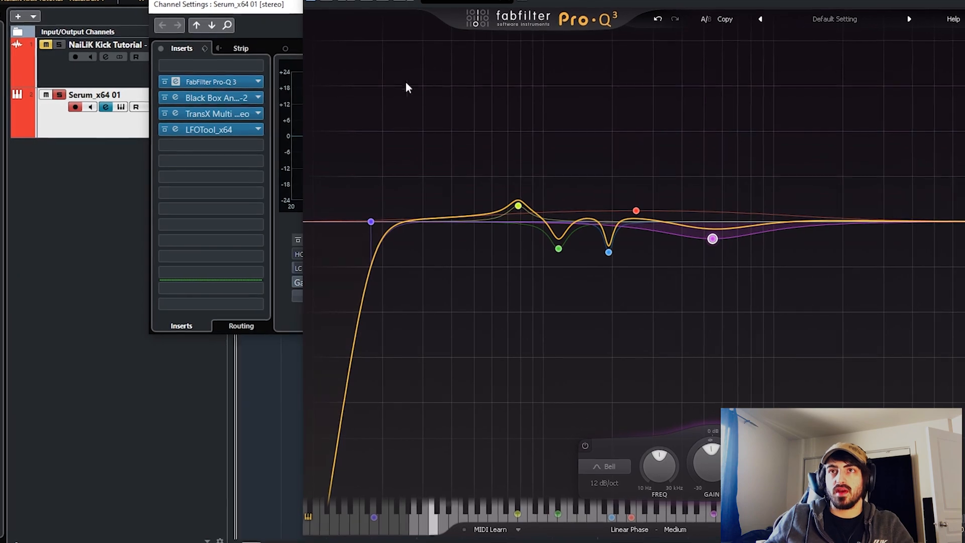
# Inspect the Black Box Analog Design HG-2 saturation insert on the Serum channel and close it.
pyautogui.click(233, 100)
pyautogui.click(225, 94)
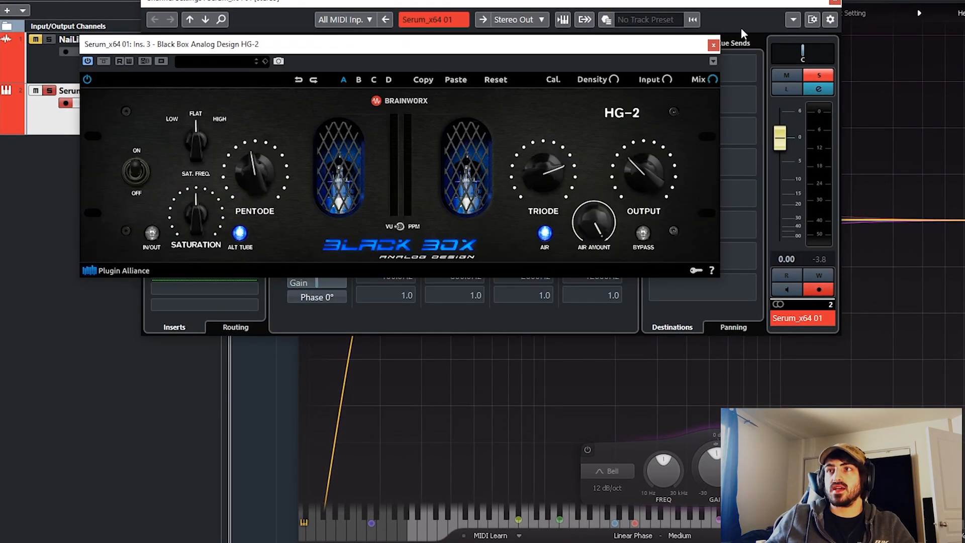
pyautogui.moveTo(672, 44); pyautogui.dragTo(854, 63)
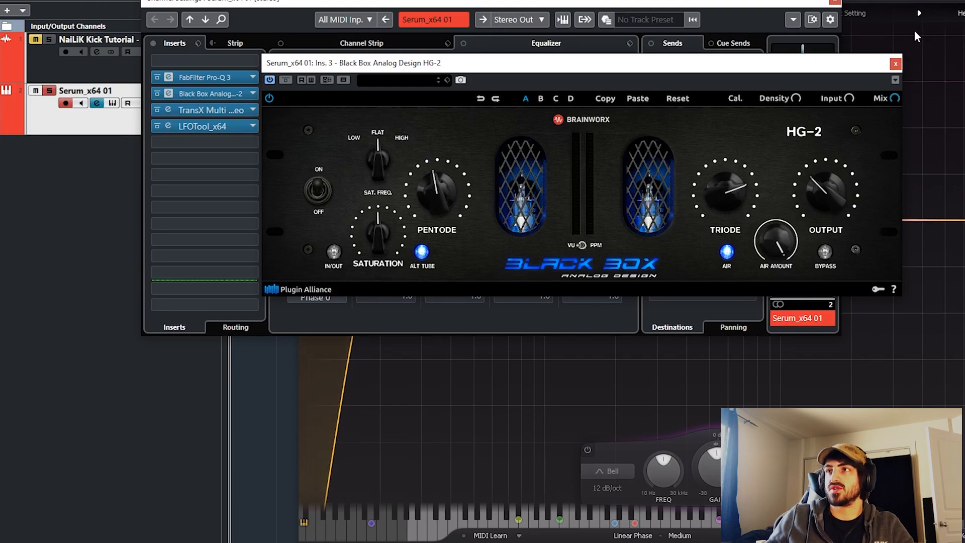
pyautogui.click(895, 63)
# Inspect the TransX Multi and LFOTool inserts on the Serum channel, closing both plugins and the channel settings.
pyautogui.click(206, 108)
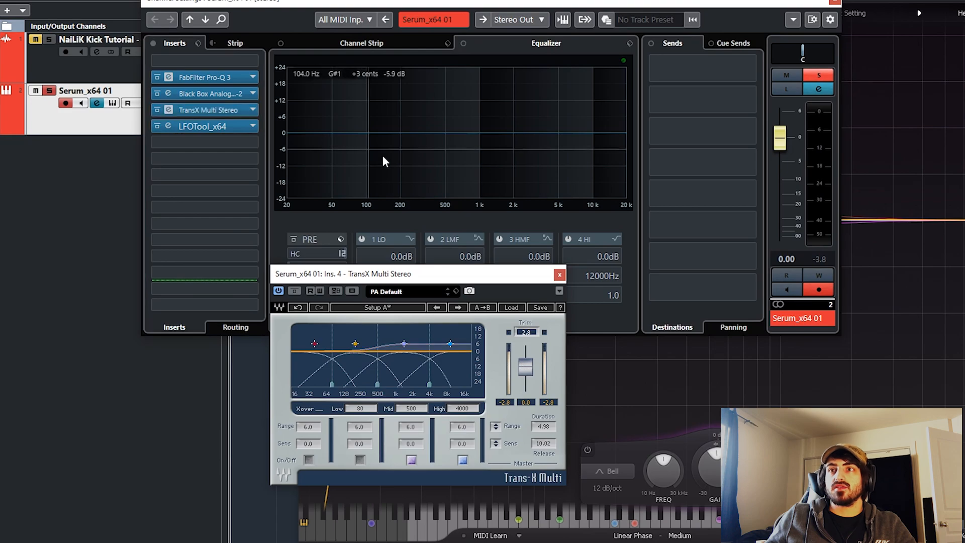
pyautogui.click(559, 275)
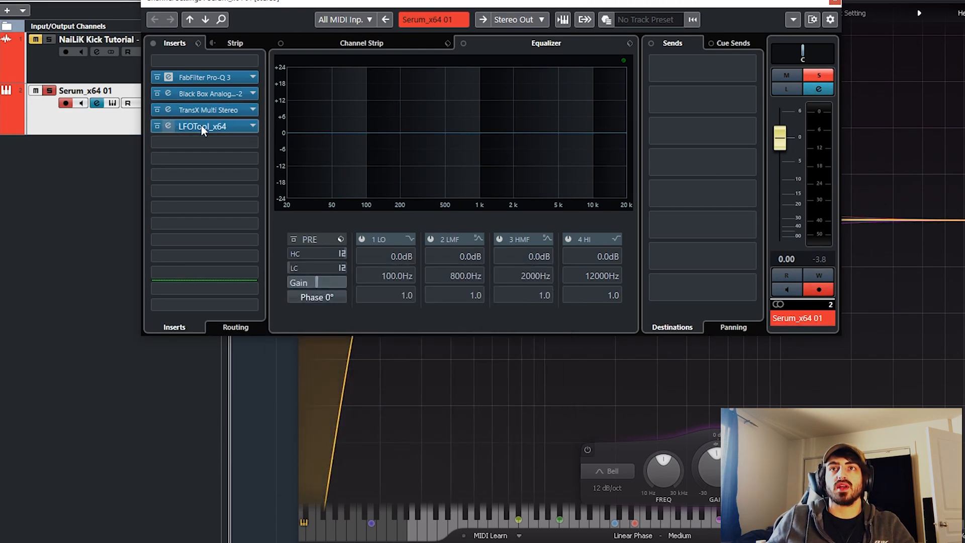
pyautogui.click(169, 125)
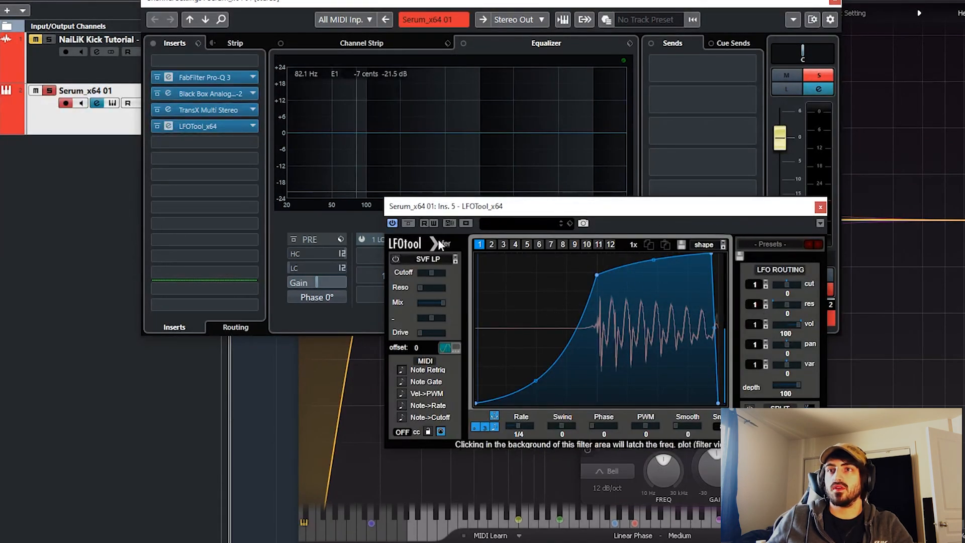
pyautogui.click(820, 207)
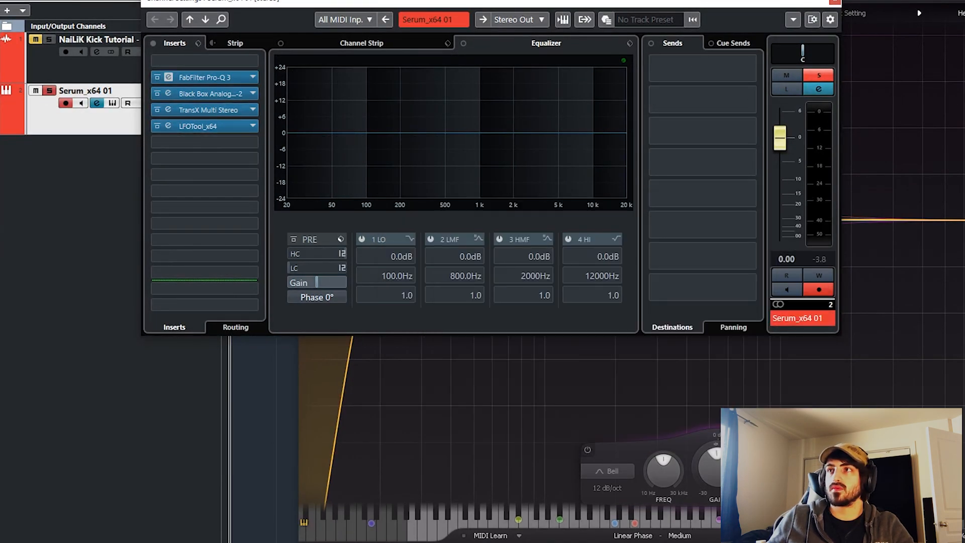
pyautogui.click(833, 2)
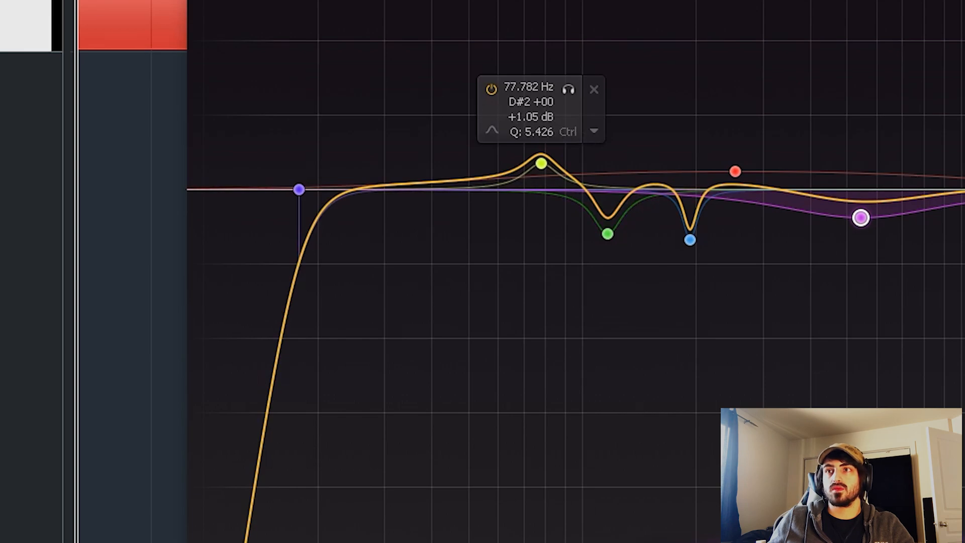
# Play the bass and compare its sound with the two narrow Pro-Q 3 cuts at 116.69 Hz and 192.61 Hz bypassed and enabled.
pyautogui.press('space')
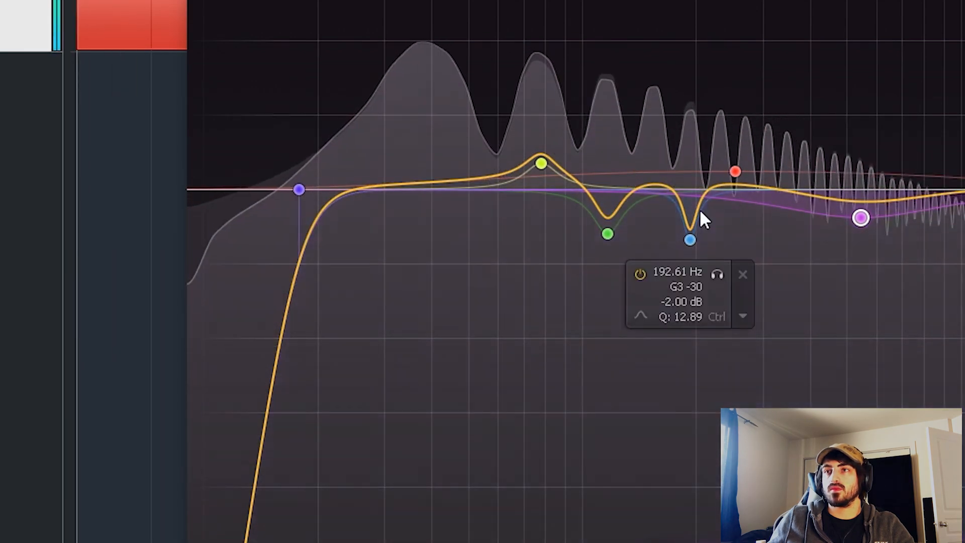
pyautogui.press('space')
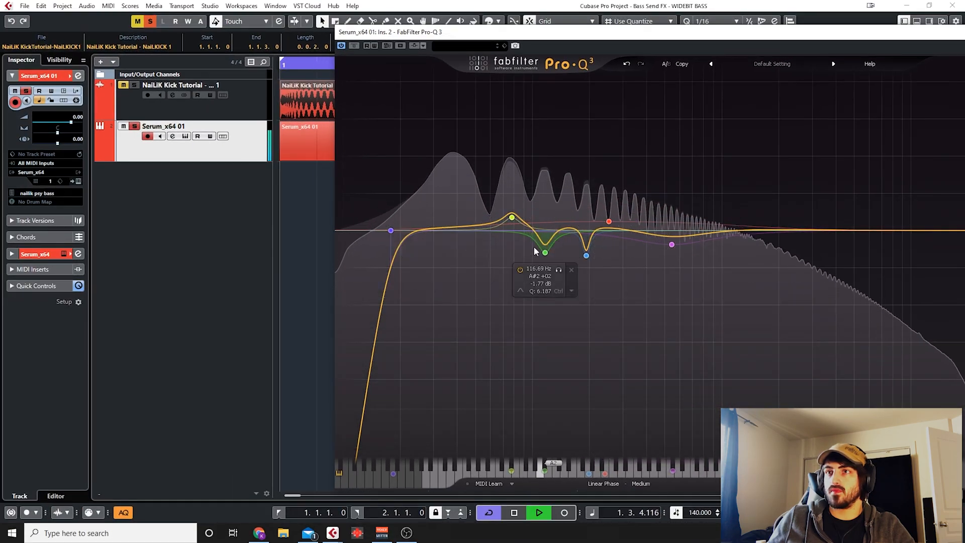
pyautogui.moveTo(665, 300); pyautogui.dragTo(507, 246)
pyautogui.press('space')
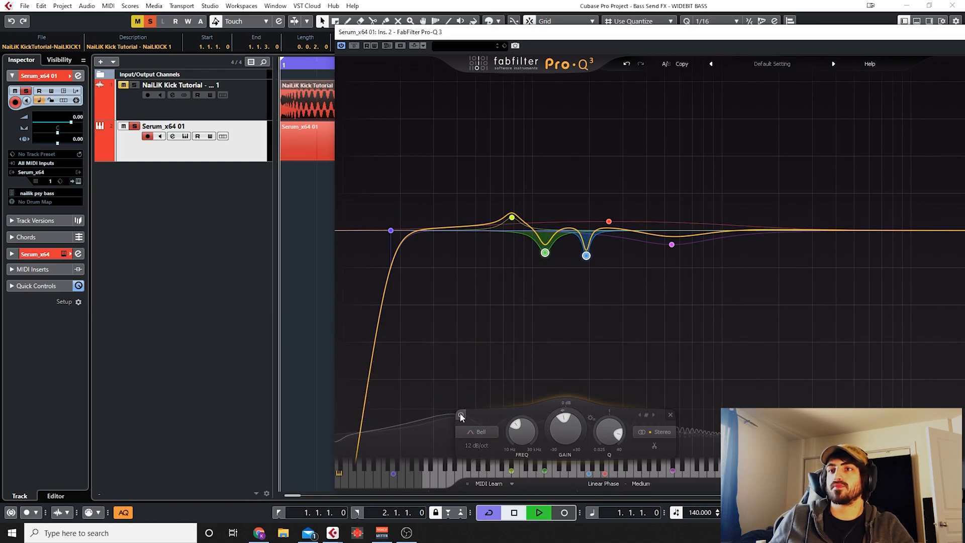
pyautogui.press('space')
pyautogui.click(461, 416)
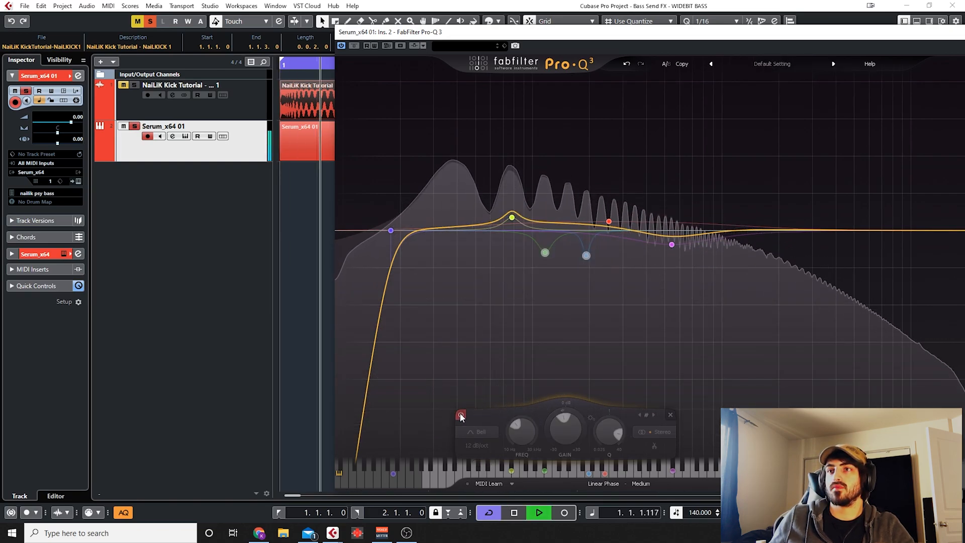
pyautogui.click(460, 416)
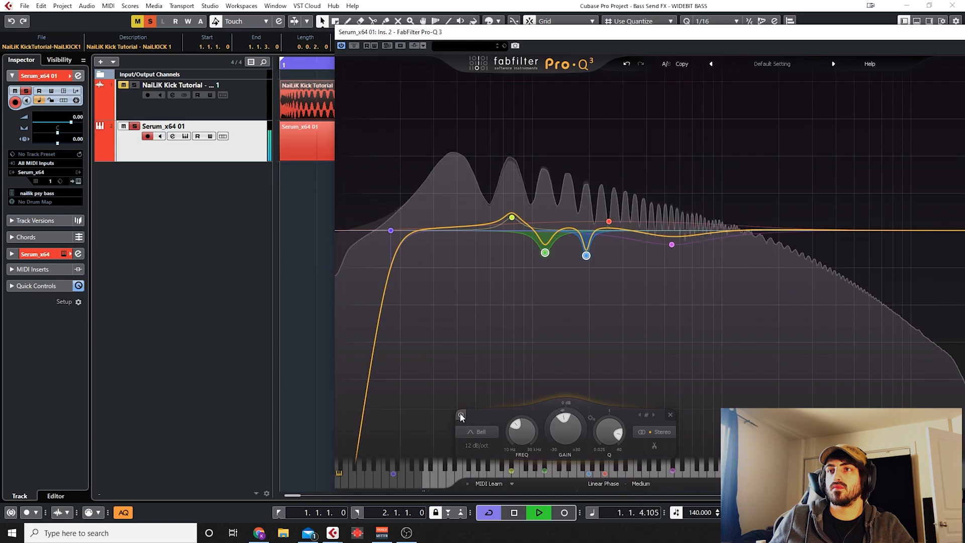
pyautogui.press('space')
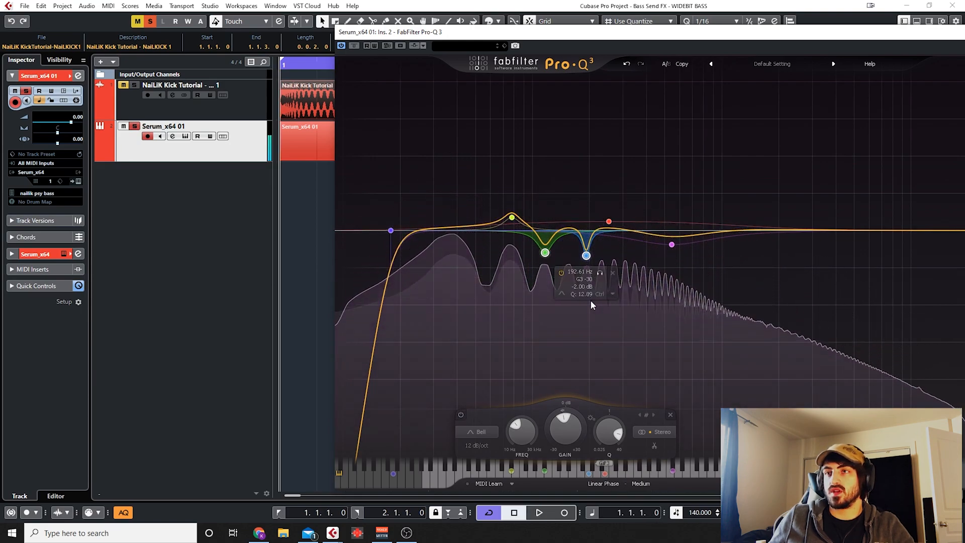
pyautogui.click(632, 268)
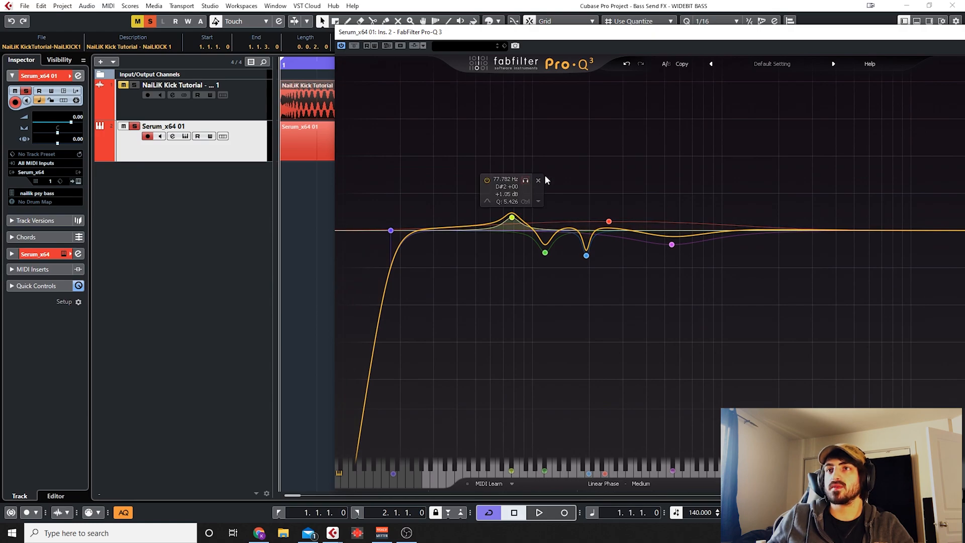
# Play the bass to examine the broad dip around 544 Hz in Pro-Q 3, and close the equalizer window.
pyautogui.press('space')
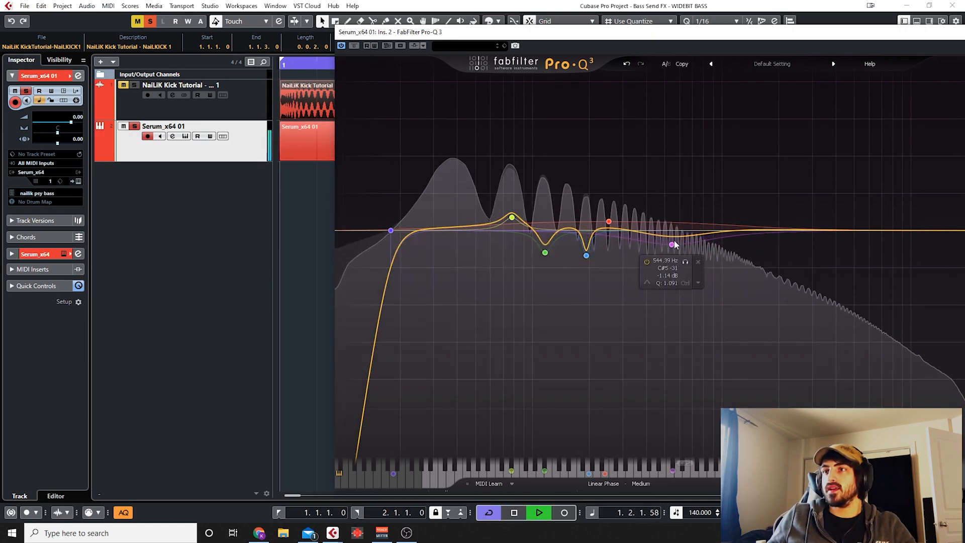
pyautogui.click(672, 245)
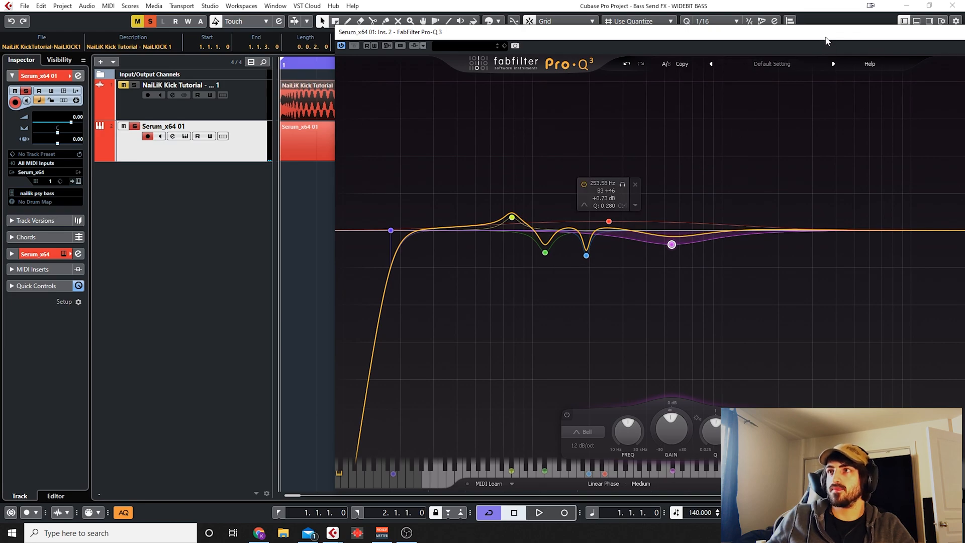
pyautogui.moveTo(825, 36); pyautogui.dragTo(656, 53)
pyautogui.click(851, 50)
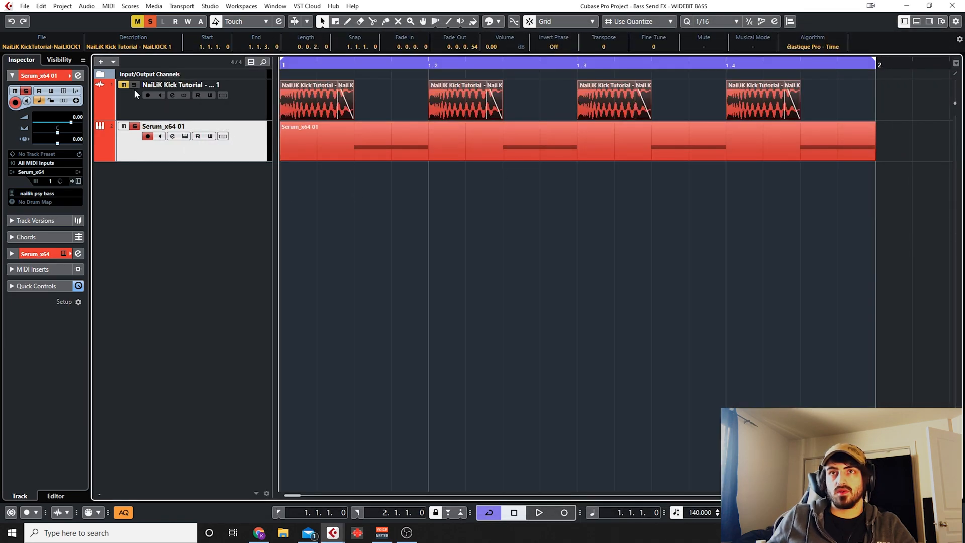
# Unsolo the Serum track and shorten the fade-outs of all kick events to 0.0.0.37 while auditioning kick and bass together.
pyautogui.click(135, 126)
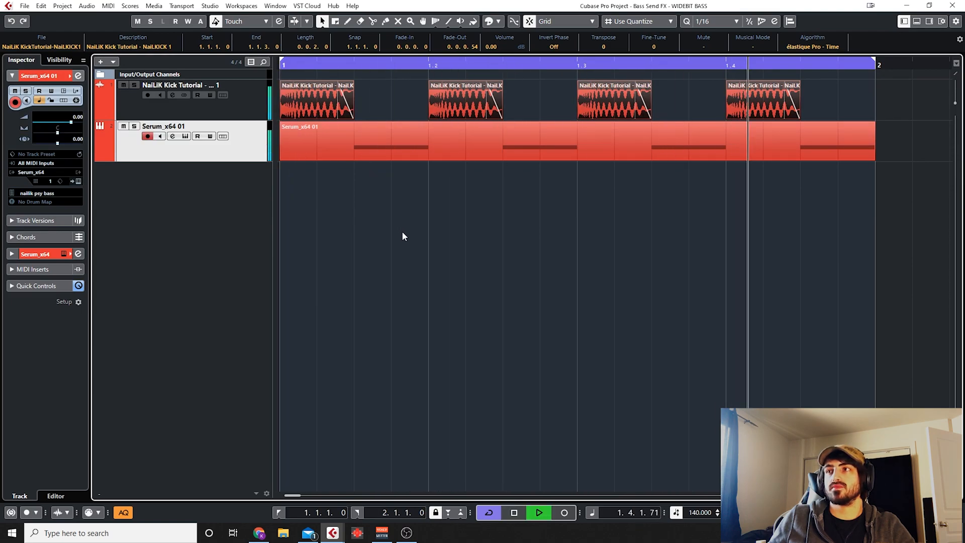
pyautogui.press('space')
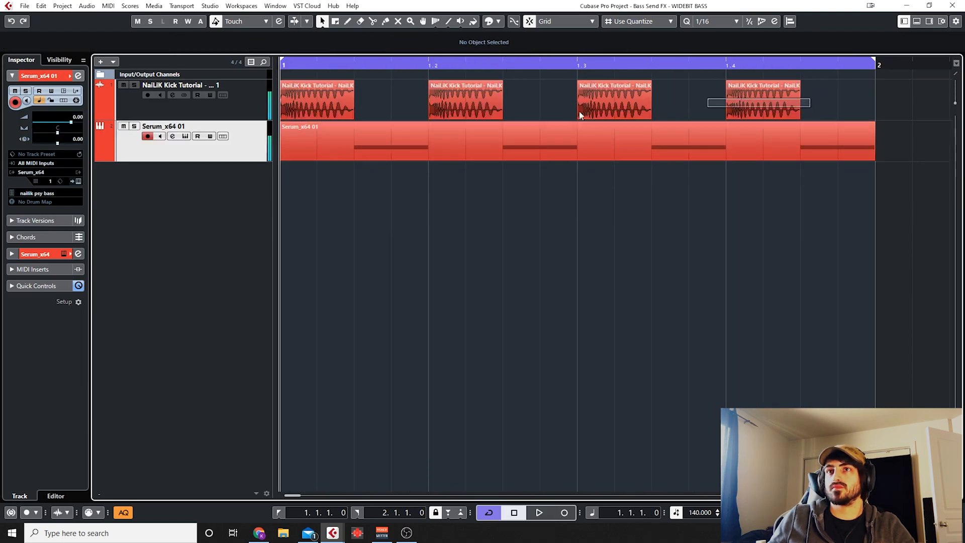
pyautogui.scroll(3, 340, 100)
pyautogui.moveTo(335, 84); pyautogui.dragTo(348, 87)
pyautogui.press('space')
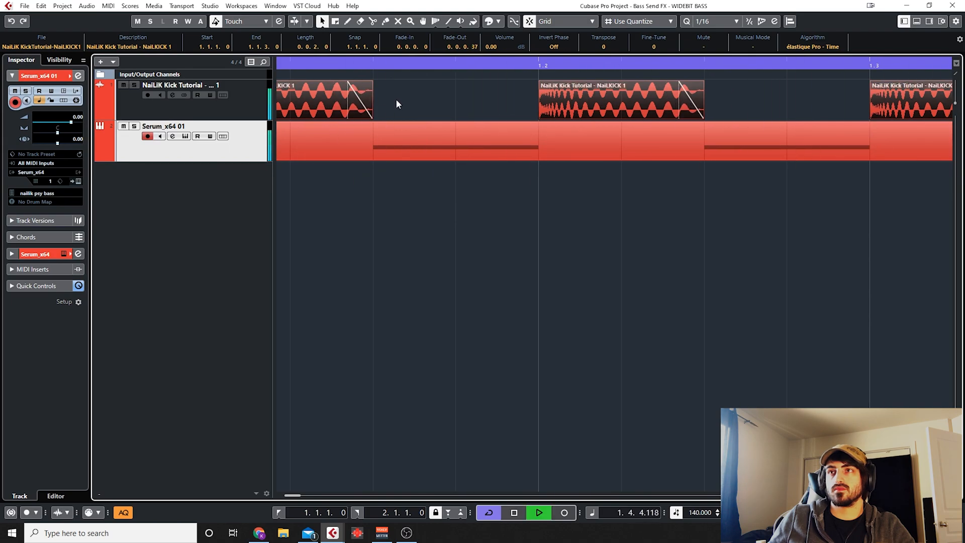
pyautogui.scroll(-3, 397, 103)
pyautogui.press('space')
pyautogui.click(458, 217)
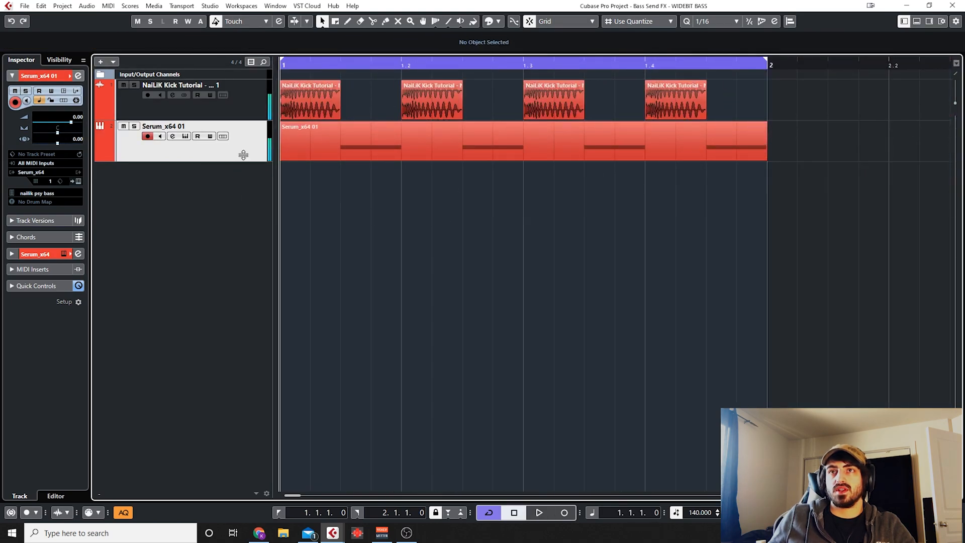
# Add a stereo group track named KB.
pyautogui.click(242, 104)
pyautogui.rightClick(247, 106)
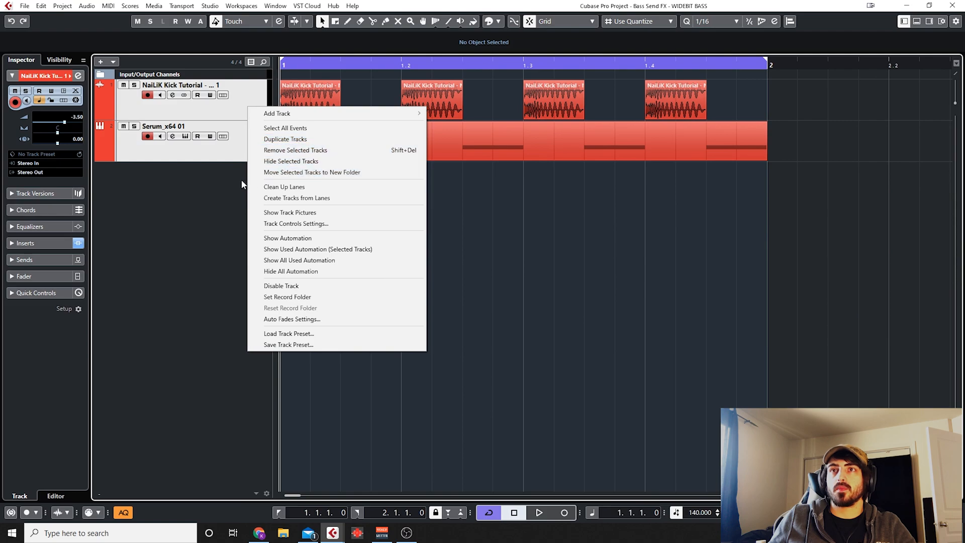
pyautogui.click(227, 182)
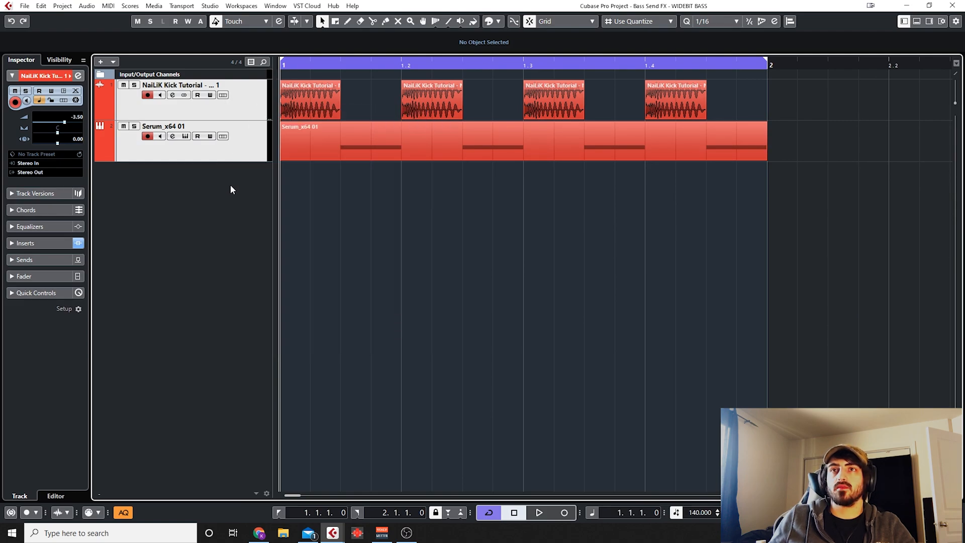
pyautogui.rightClick(233, 186)
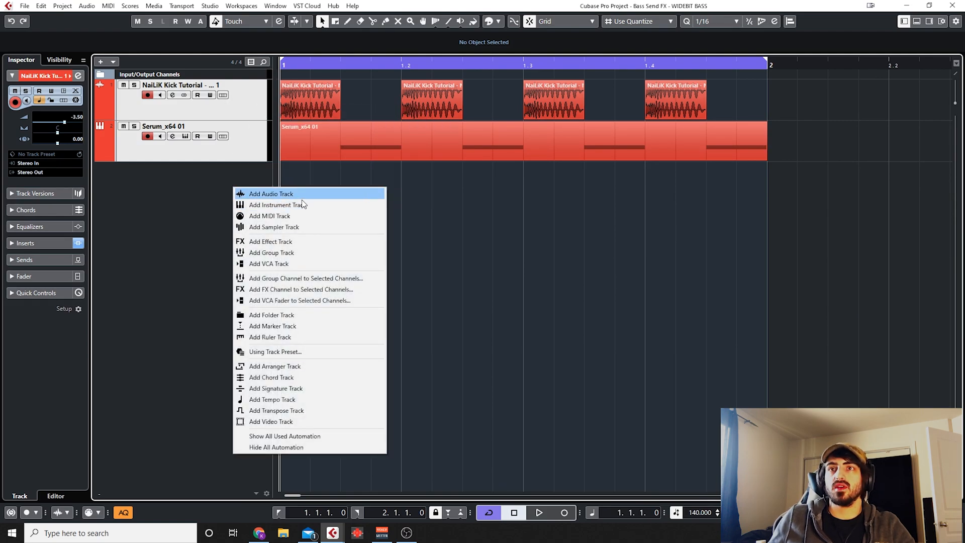
pyautogui.click(296, 252)
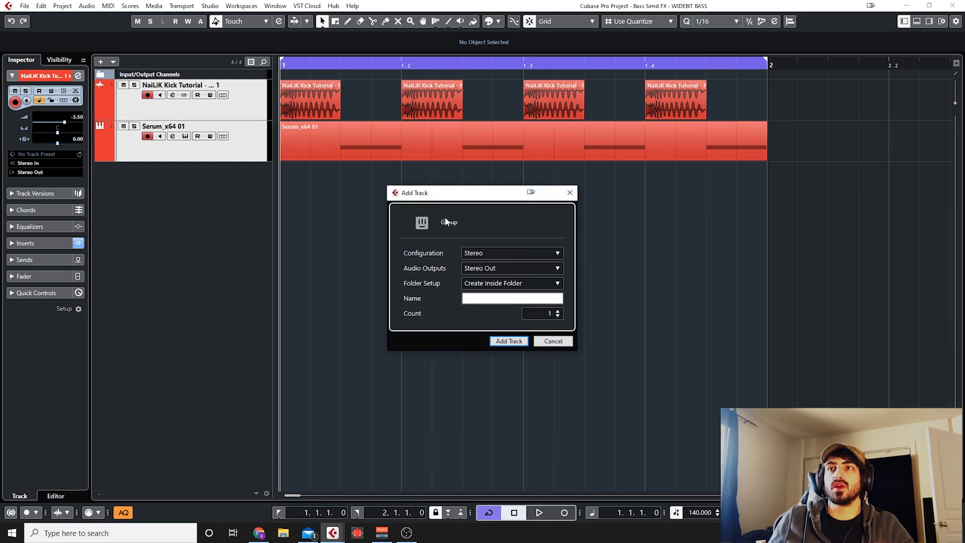
pyautogui.write('KB')
pyautogui.press('Return')
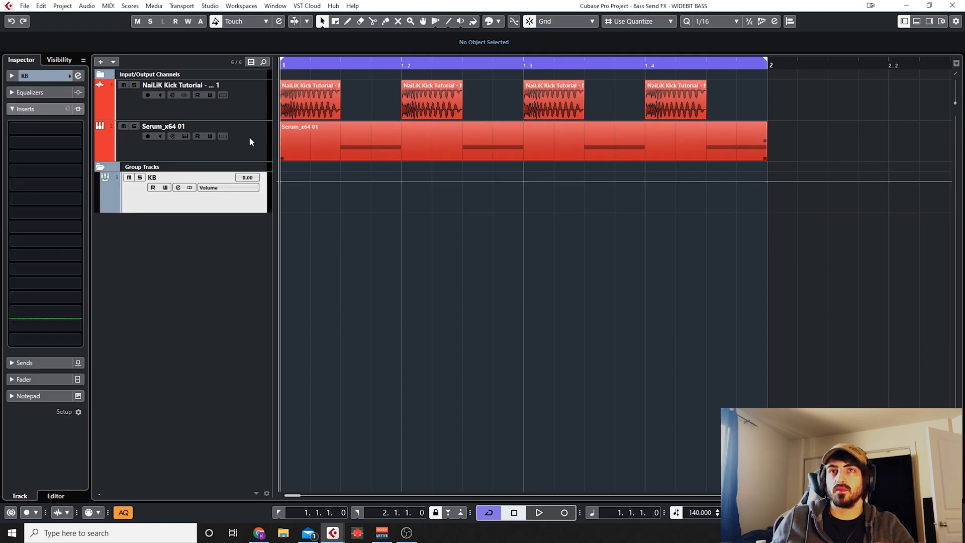
# Route the outputs of the kick and Serum tracks together to the KB group, and check each track's routing.
pyautogui.click(249, 136)
pyautogui.click(253, 107)
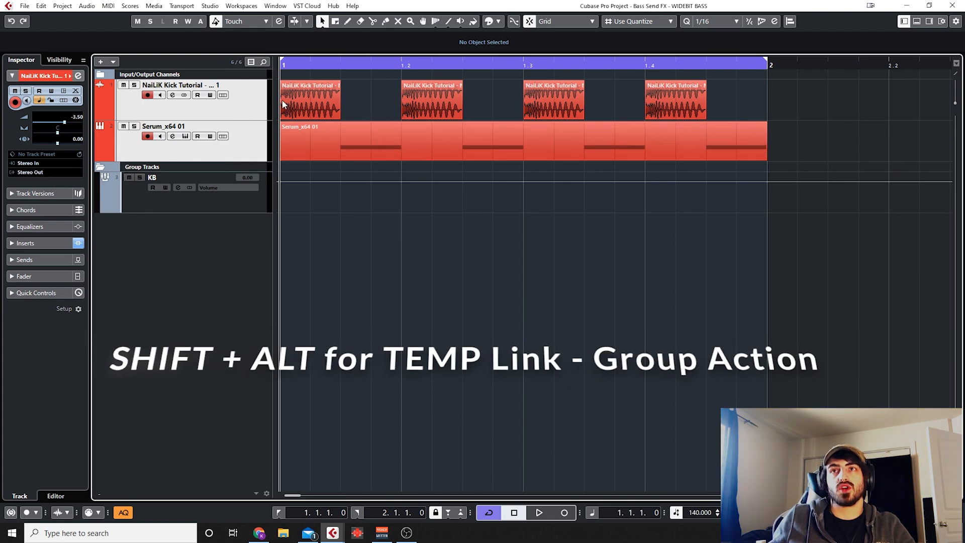
pyautogui.click(249, 108)
pyautogui.click(254, 137)
pyautogui.keyDown('shift'); pyautogui.click(254, 106); pyautogui.keyUp('shift')
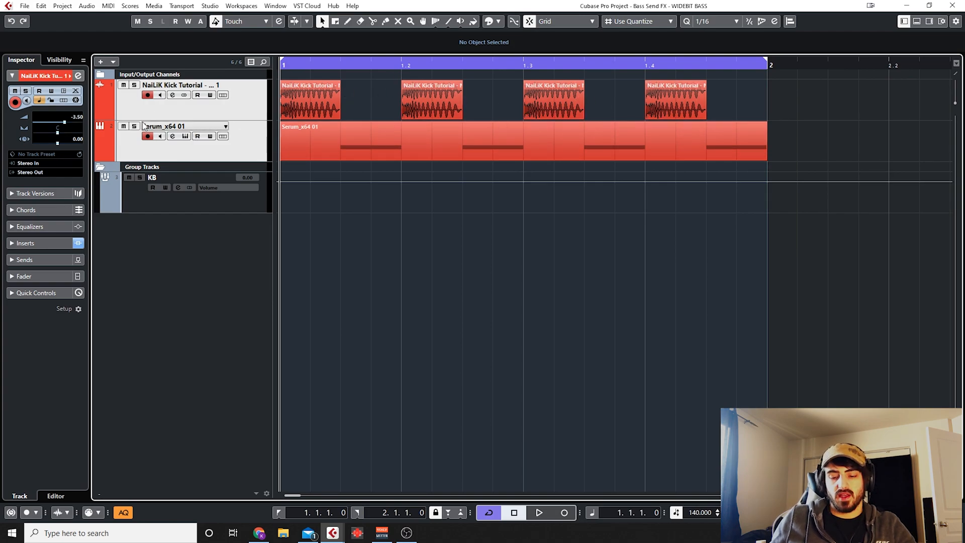
pyautogui.click(34, 172)
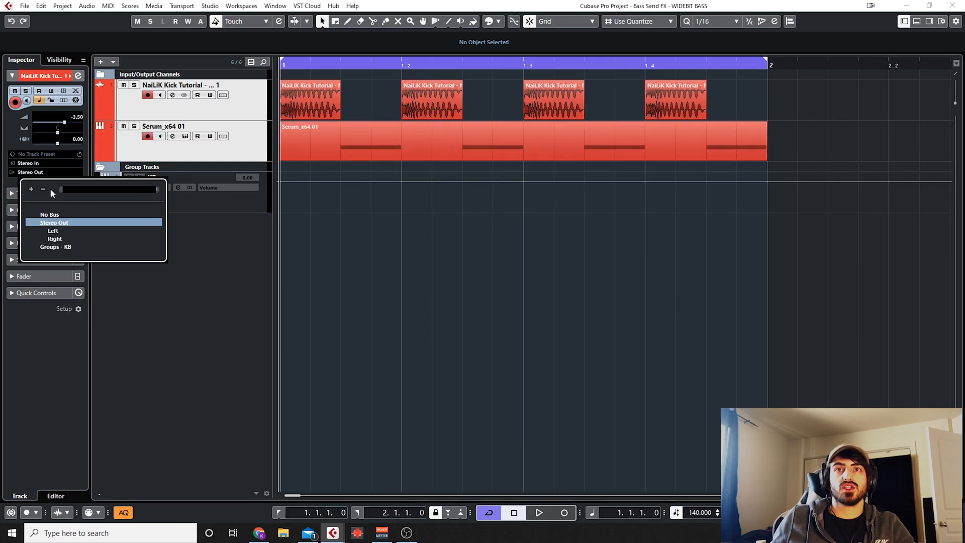
pyautogui.click(56, 246)
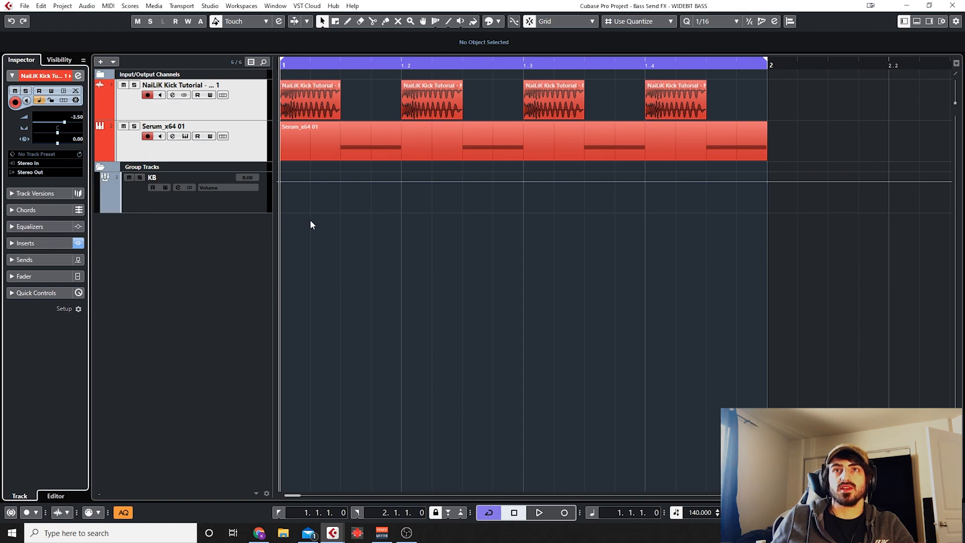
pyautogui.click(240, 107)
pyautogui.click(243, 149)
pyautogui.click(253, 111)
pyautogui.click(251, 148)
pyautogui.click(253, 113)
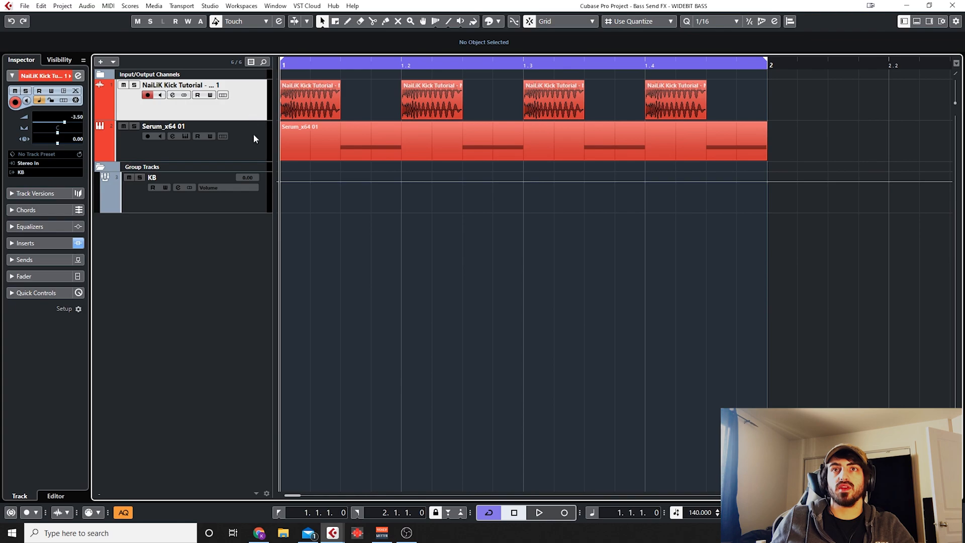
pyautogui.click(254, 152)
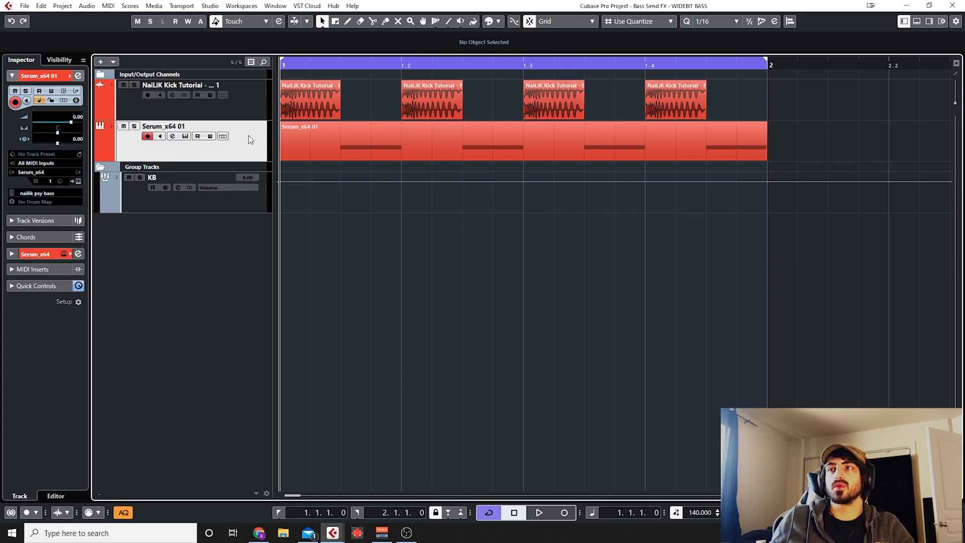
# Colour the KB group track red and test its solo and mute during playback.
pyautogui.click(208, 210)
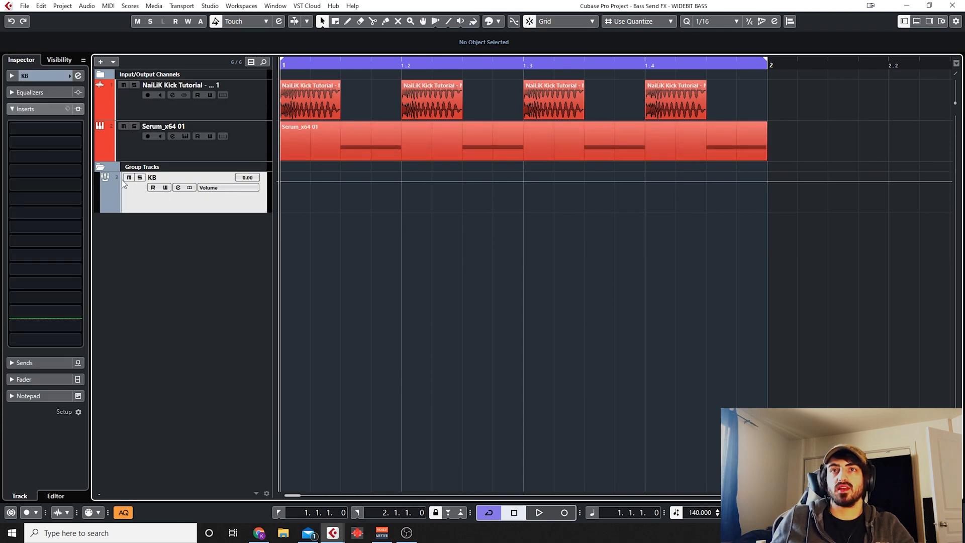
pyautogui.keyDown('ctrl'); pyautogui.click(106, 193); pyautogui.keyUp('ctrl')
pyautogui.click(140, 178)
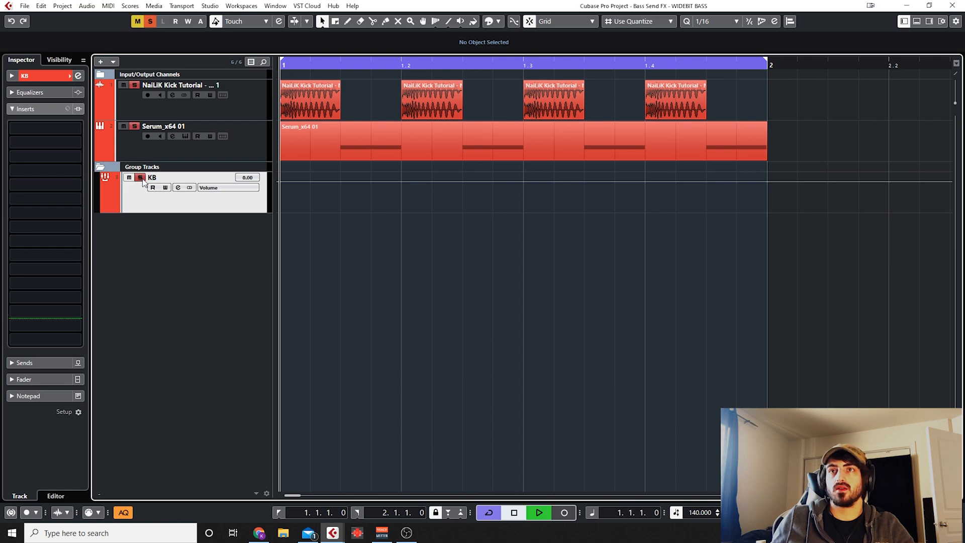
pyautogui.click(142, 179)
pyautogui.click(129, 178)
pyautogui.click(130, 178)
pyautogui.press('space')
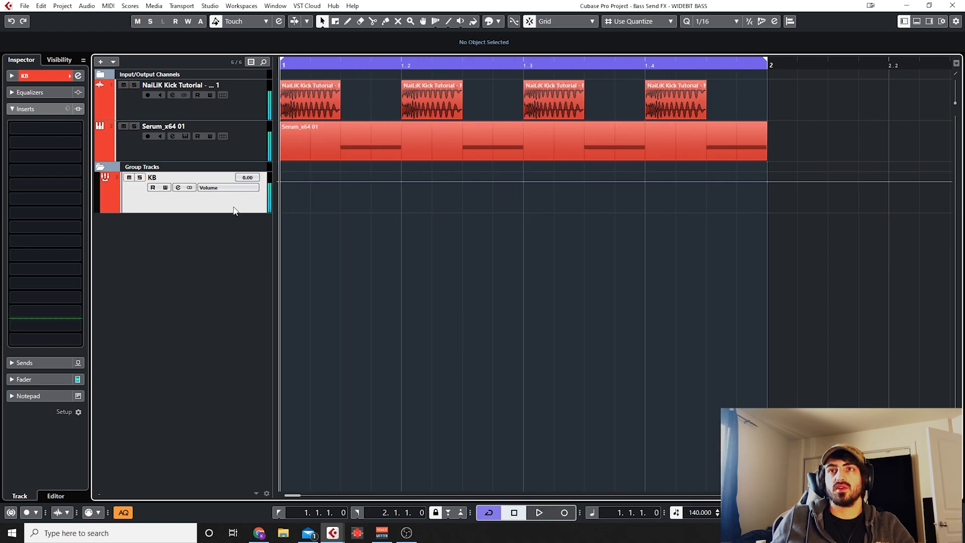
# Add a stereo FX track with the Bitcrusher effect, output to Stereo Out and created inside its folder.
pyautogui.rightClick(238, 228)
pyautogui.click(460, 224)
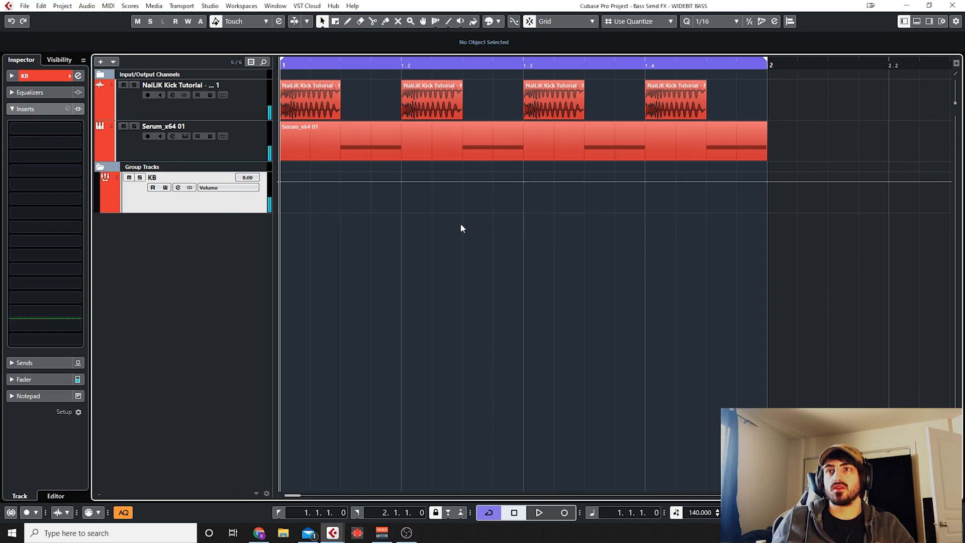
pyautogui.rightClick(244, 236)
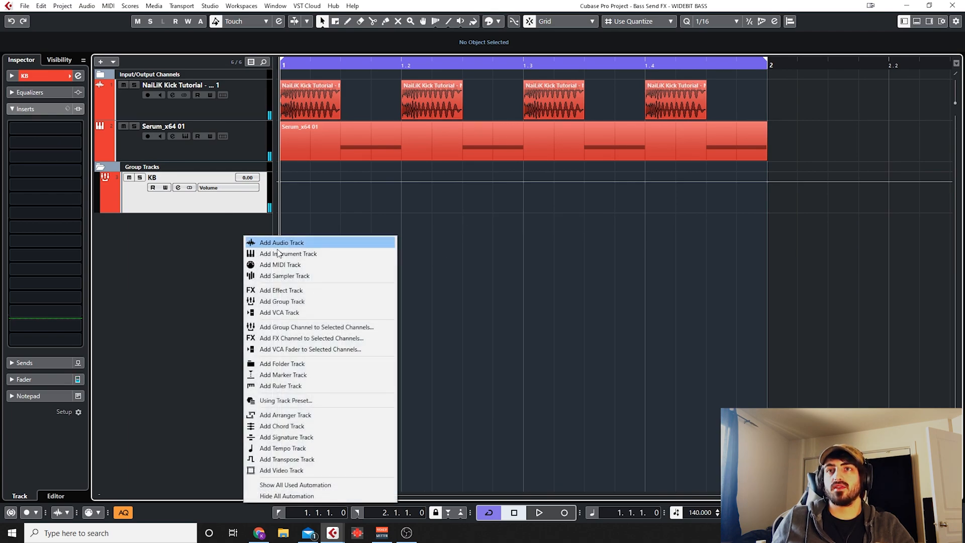
pyautogui.click(375, 327)
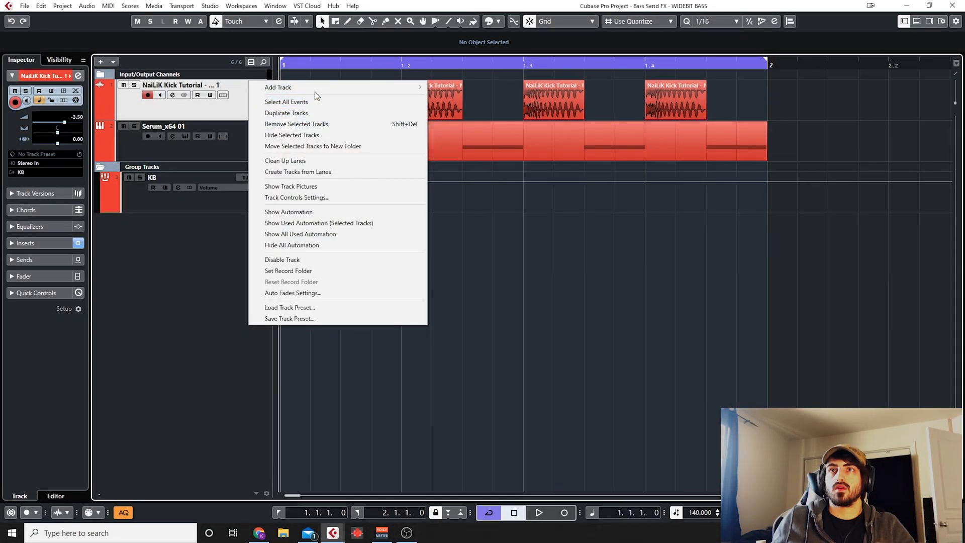
pyautogui.moveTo(377, 87)
pyautogui.click(467, 134)
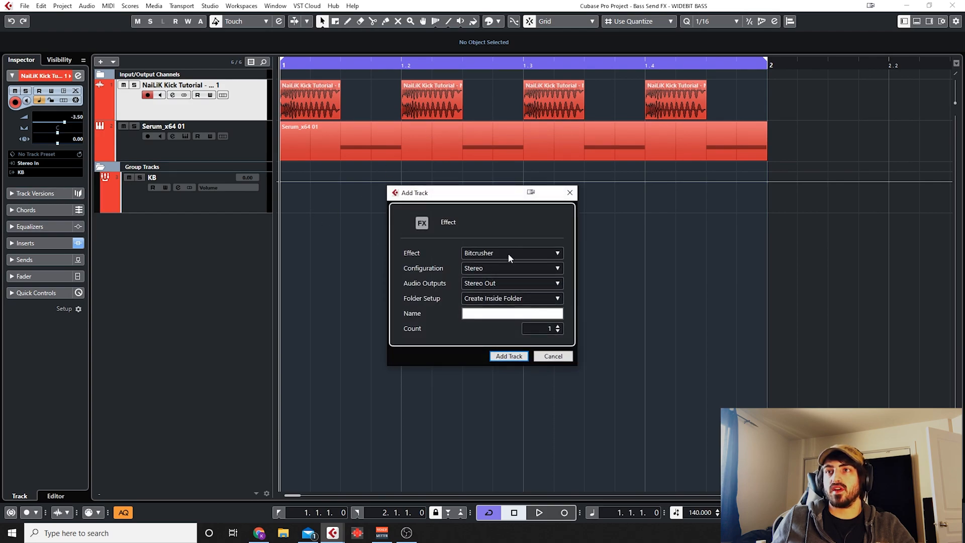
pyautogui.click(505, 356)
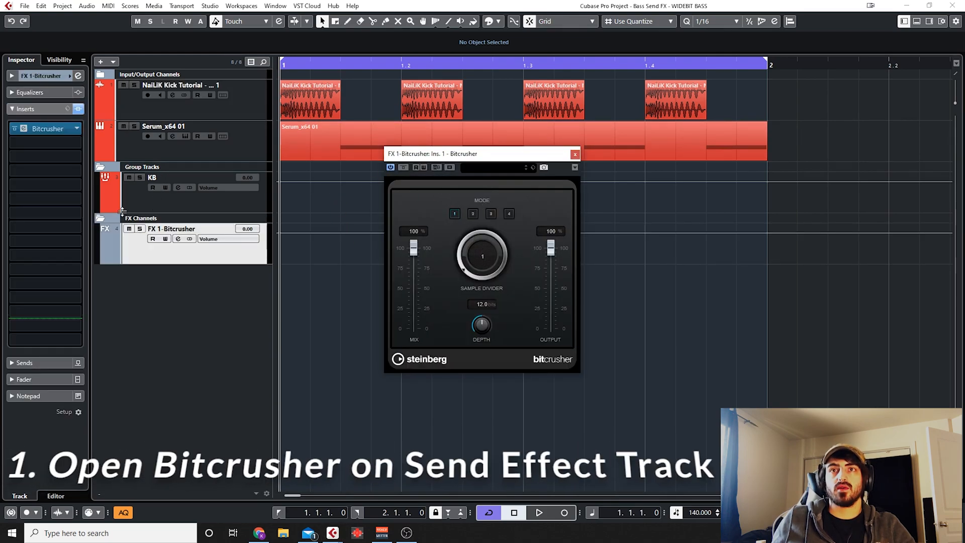
# Rename the new FX track as BITWIDER.
pyautogui.doubleClick(189, 229)
pyautogui.write('B')
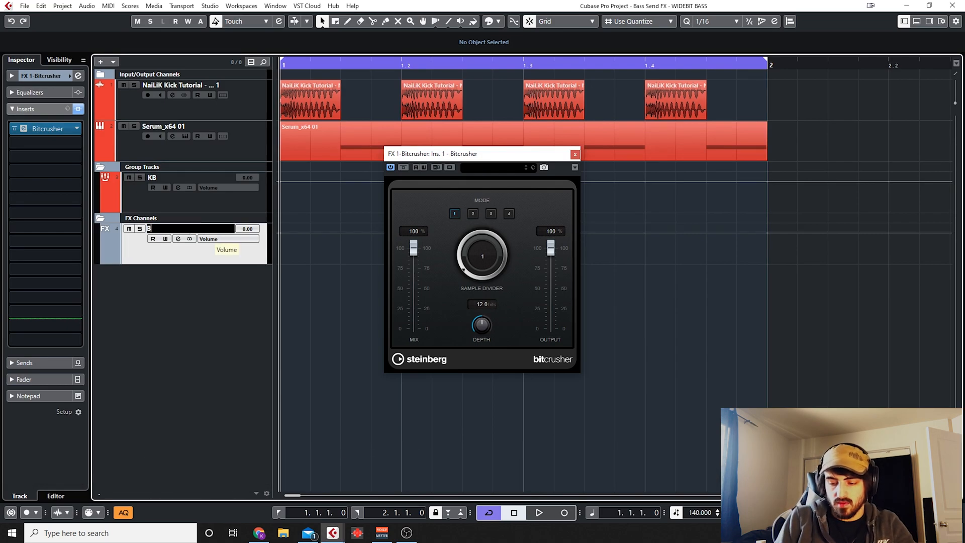
pyautogui.write('ITWIDER')
pyautogui.press('Return')
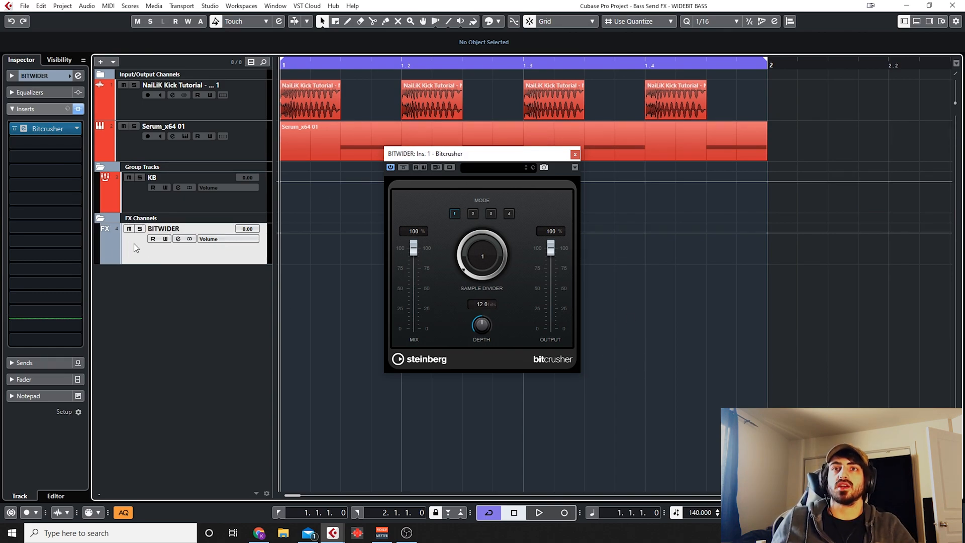
# Set the Bitcrusher's sample divider to 5 and its mode to 3, and close the plug-in window.
pyautogui.moveTo(466, 264); pyautogui.dragTo(470, 261)
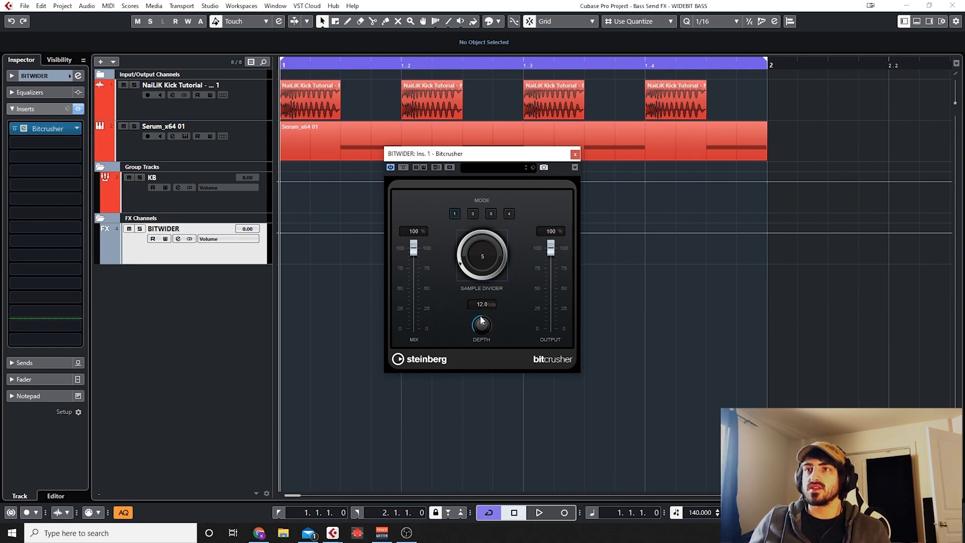
pyautogui.click(491, 214)
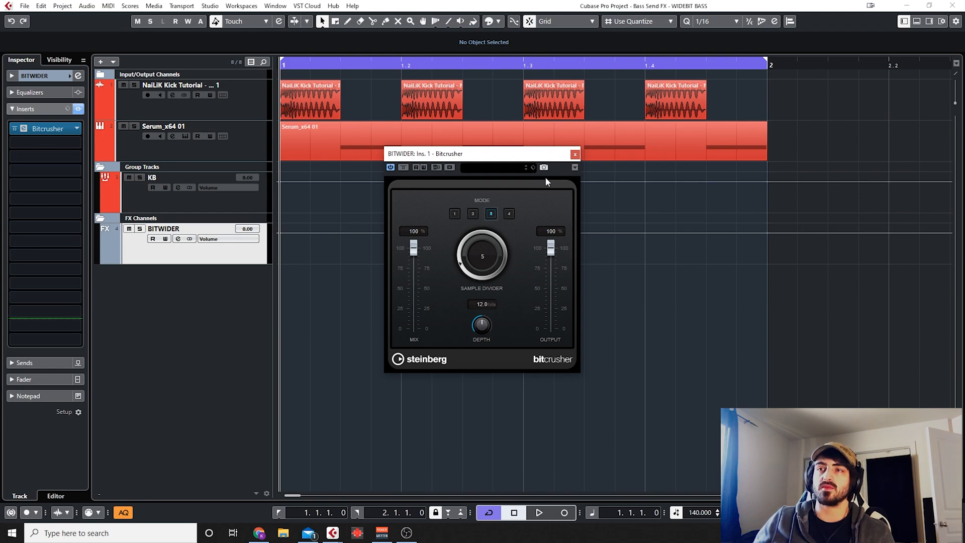
pyautogui.click(574, 155)
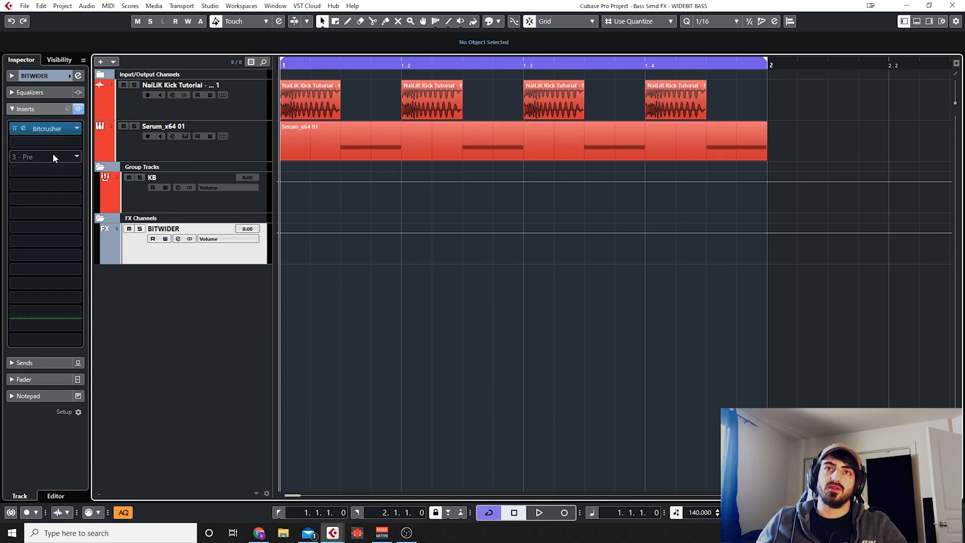
# Insert StereoDelay in the third insert slot of the BITWIDER track.
pyautogui.click(78, 156)
pyautogui.click(547, 312)
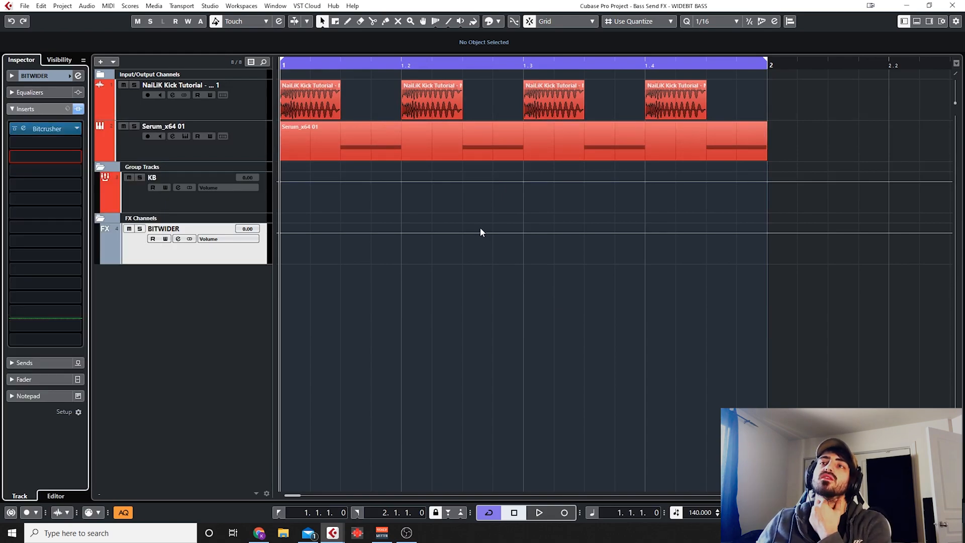
pyautogui.click(56, 155)
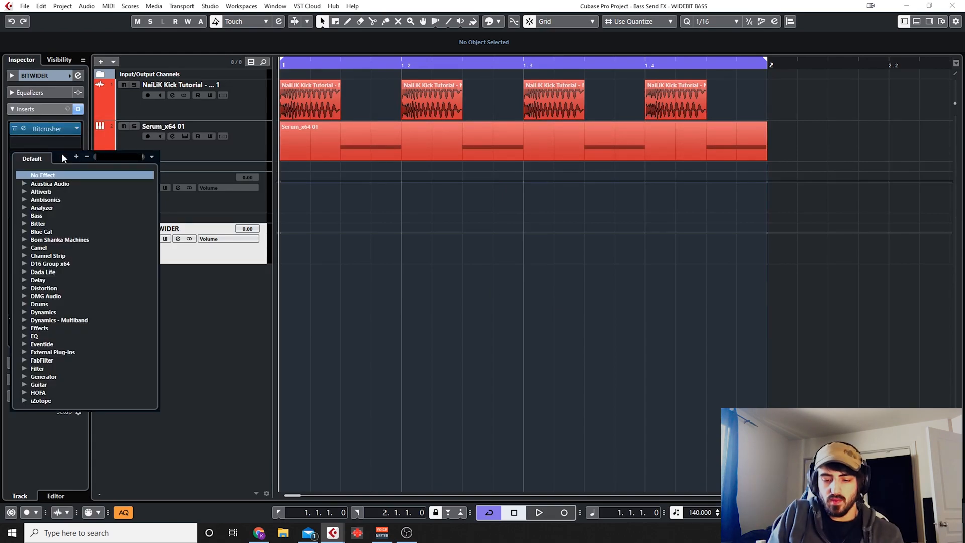
pyautogui.write('stereod')
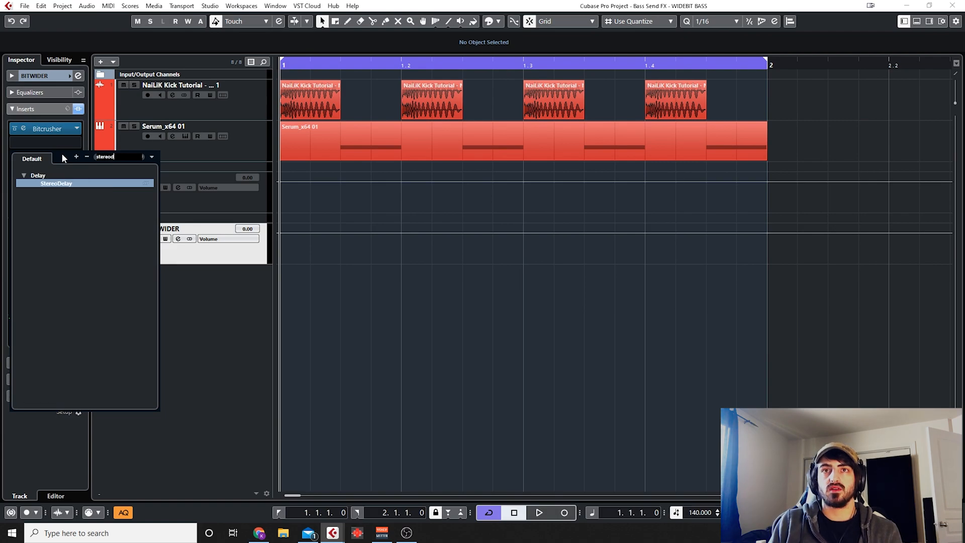
pyautogui.press('Return')
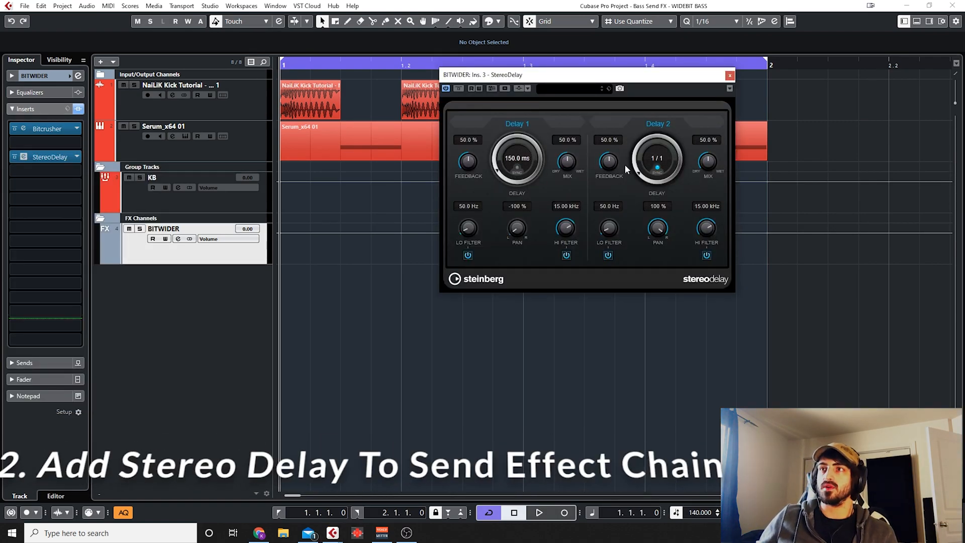
# Turn off tempo sync for Delay 2, and set Delay 1 to 0.1 ms and Delay 2 to 15 ms.
pyautogui.click(658, 168)
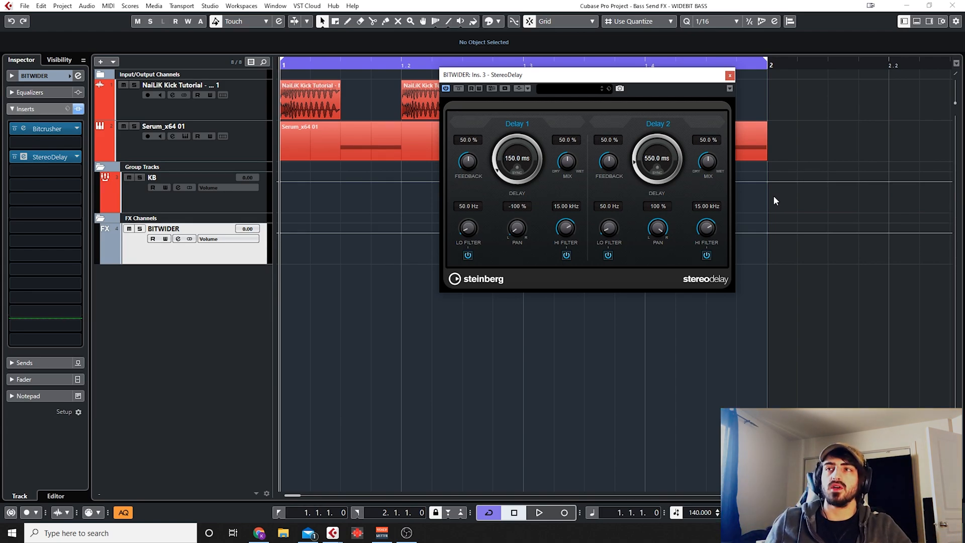
pyautogui.scroll(-3, 512, 166)
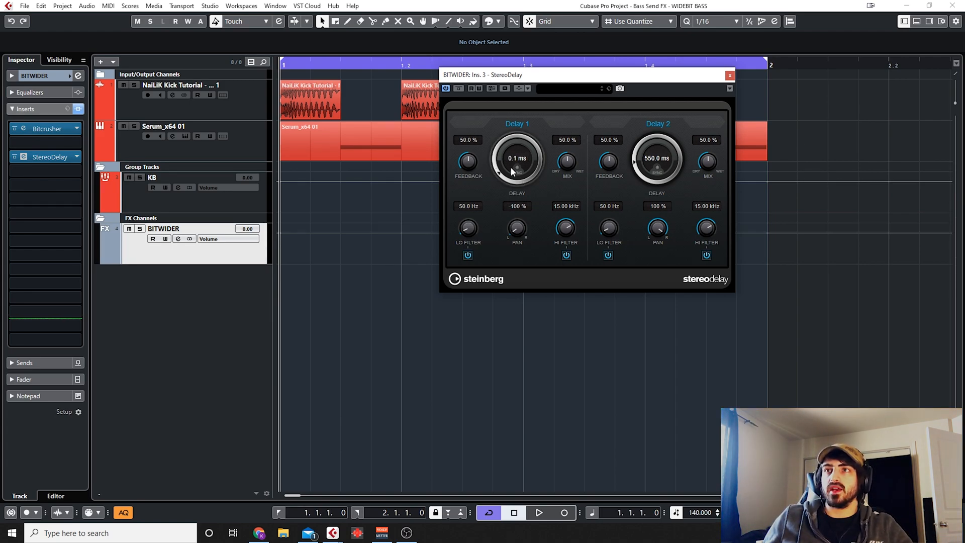
pyautogui.scroll(-1, 655, 165)
pyautogui.scroll(-5, 656, 163)
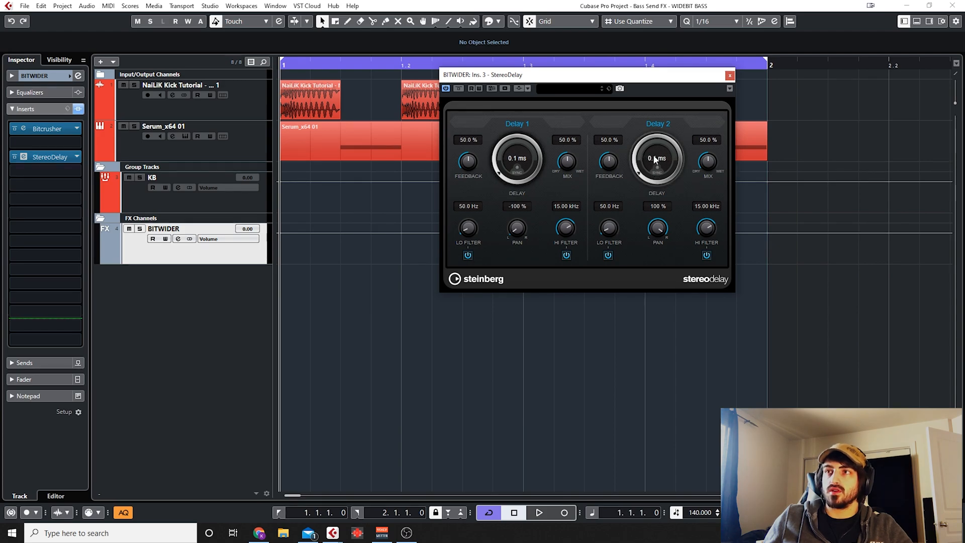
pyautogui.write('15')
pyautogui.press('Return')
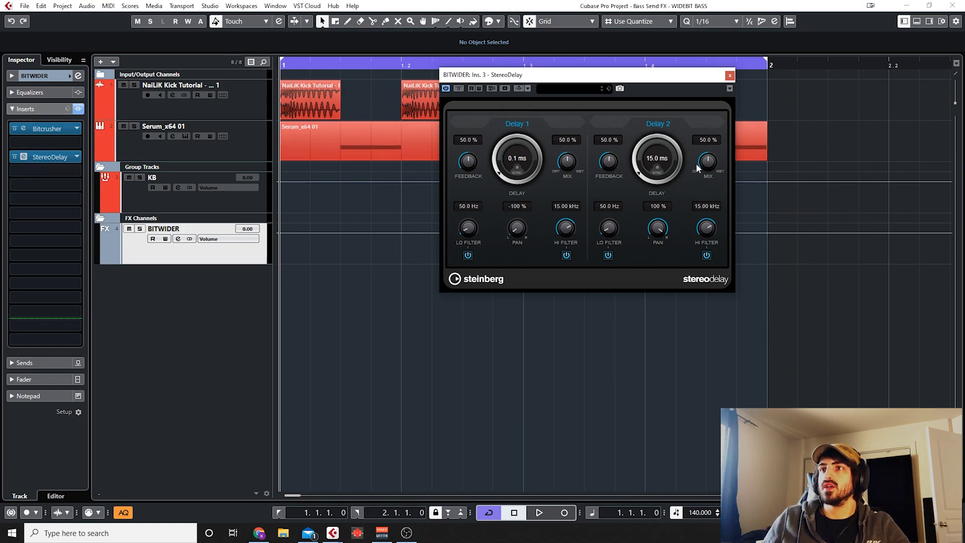
# Set both delays to a 10 Hz low filter, 20 kHz high filter and 0% feedback, and re-enter 15 ms for Delay 2.
pyautogui.moveTo(480, 230); pyautogui.dragTo(478, 264)
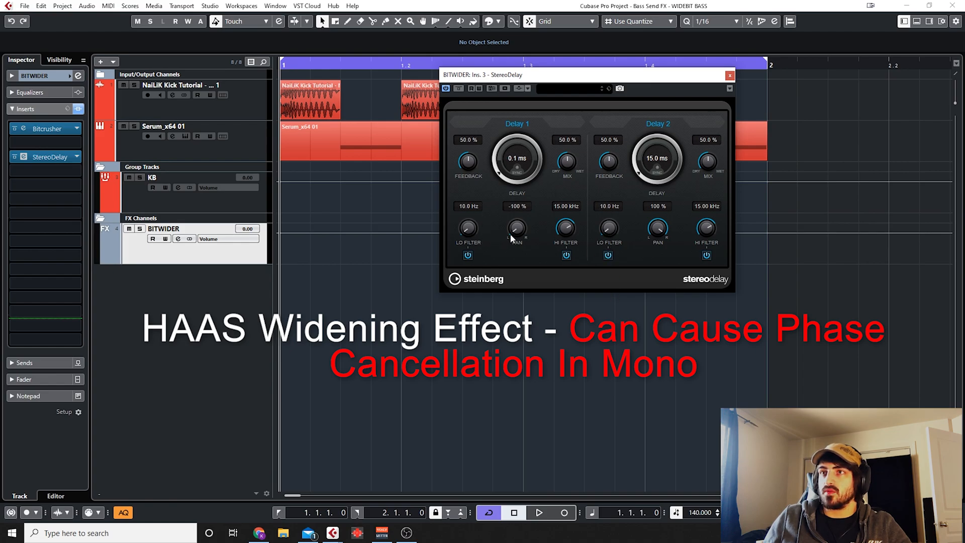
pyautogui.moveTo(477, 161); pyautogui.dragTo(471, 231)
pyautogui.moveTo(606, 167); pyautogui.dragTo(603, 404)
pyautogui.moveTo(702, 232); pyautogui.dragTo(698, 209)
pyautogui.moveTo(569, 236); pyautogui.dragTo(576, 201)
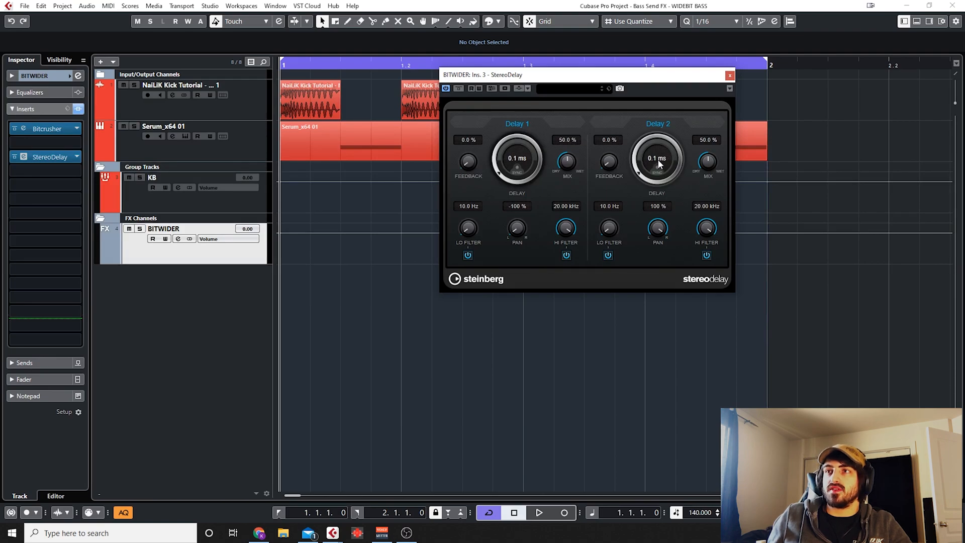
pyautogui.write('15')
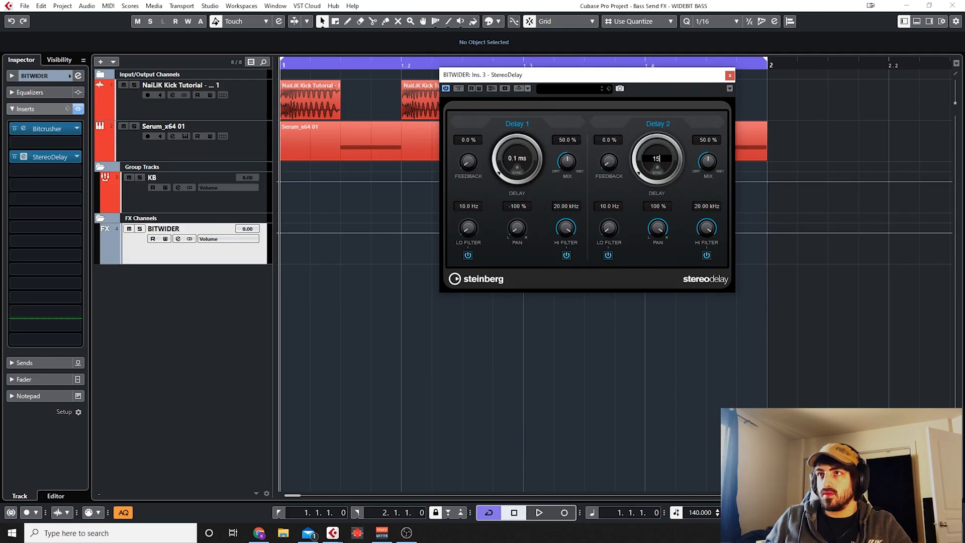
pyautogui.press('Return')
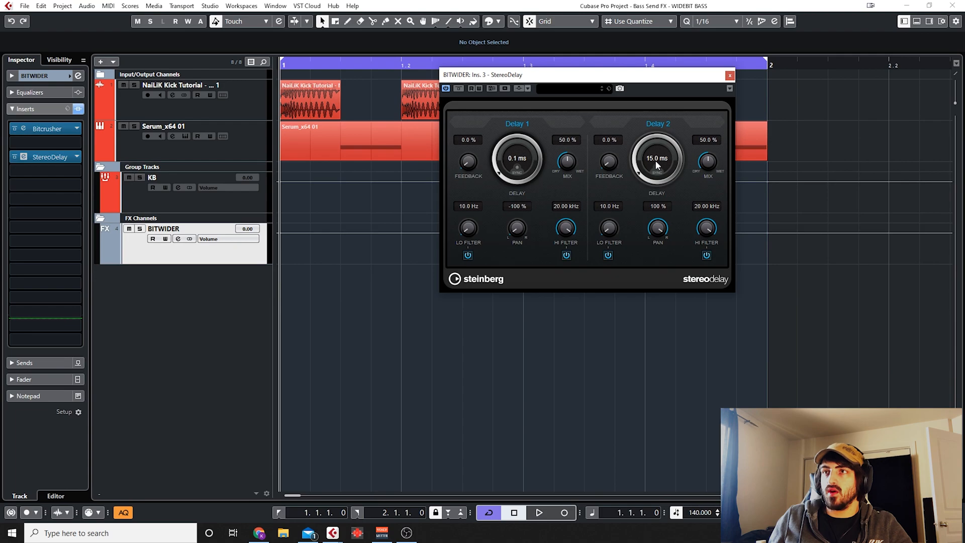
# Add a send from the KB group to the BITWIDER effect track and activate it.
pyautogui.click(223, 206)
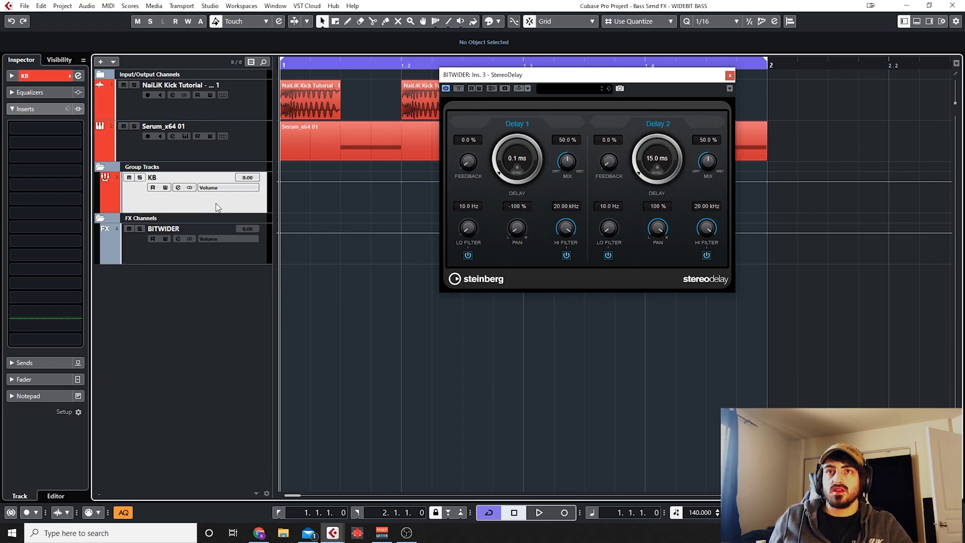
pyautogui.click(178, 187)
pyautogui.click(698, 109)
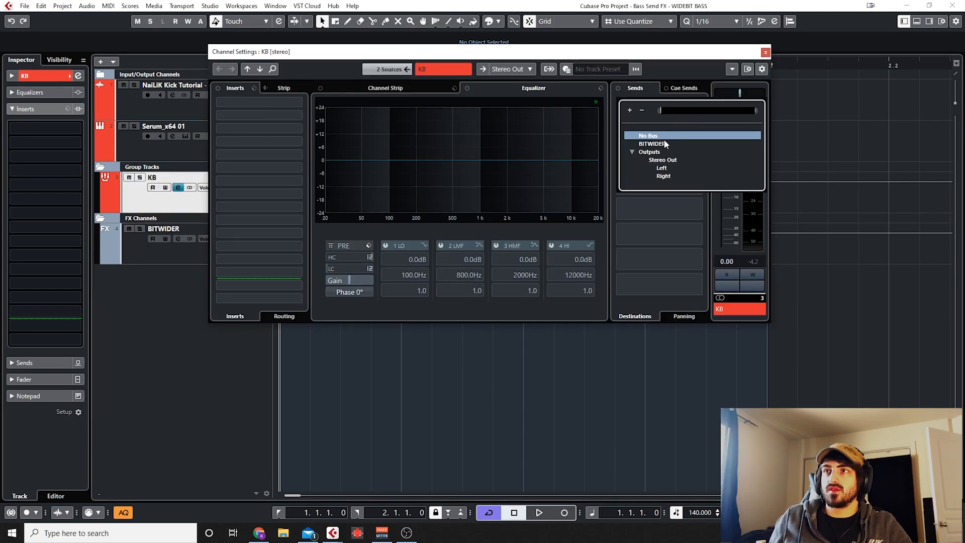
pyautogui.click(650, 144)
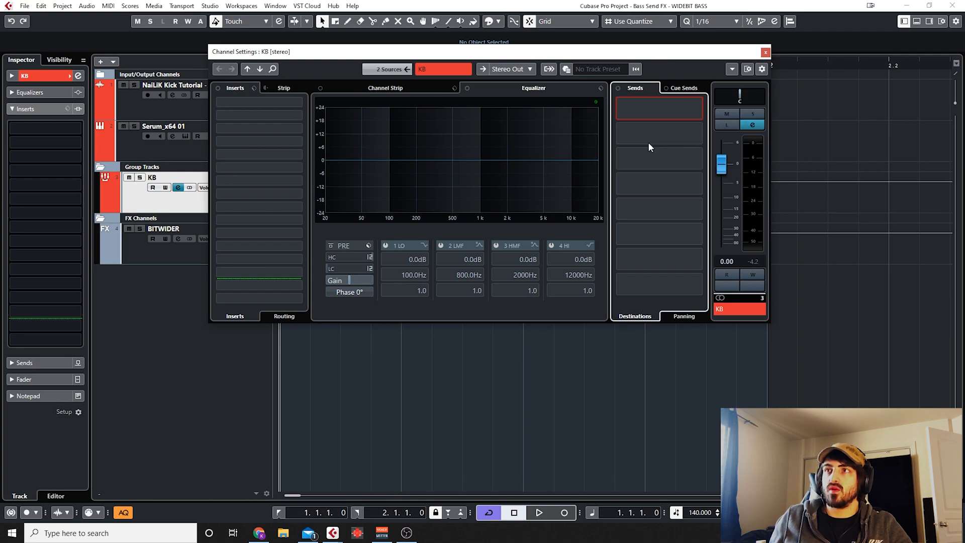
pyautogui.click(621, 103)
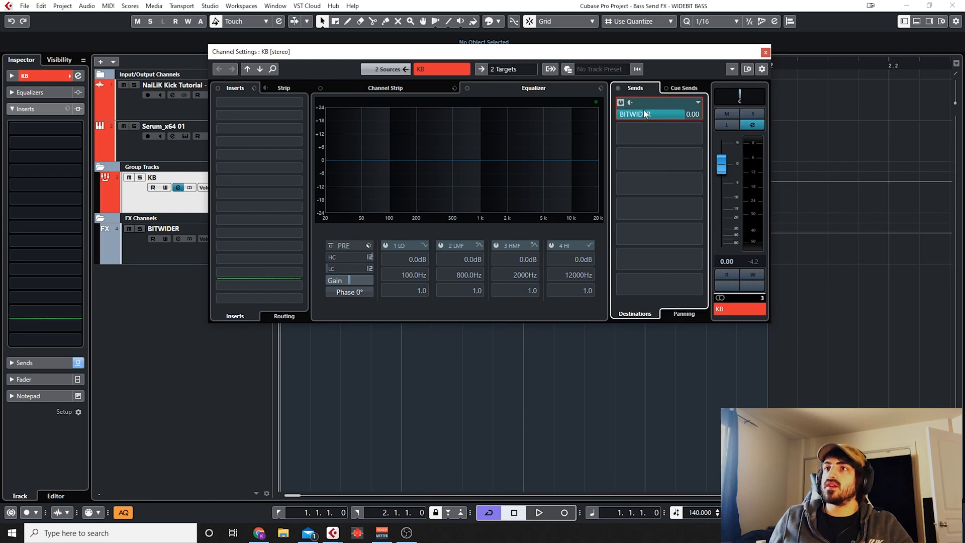
# Pull the KB group's BITWIDER send down to minus infinity, raise it to -21.6 dB while auditioning the loop, and close the channel settings.
pyautogui.moveTo(673, 119); pyautogui.dragTo(538, 126)
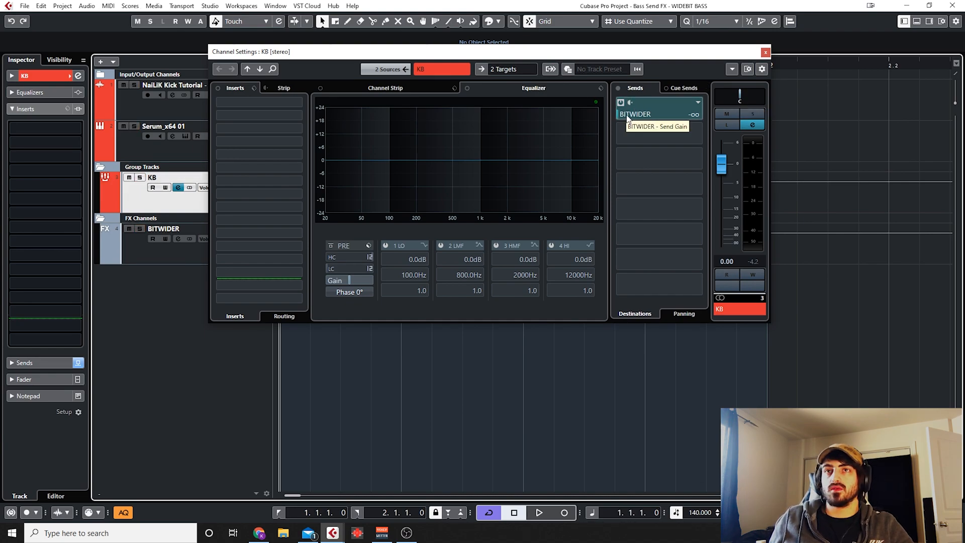
pyautogui.press('space')
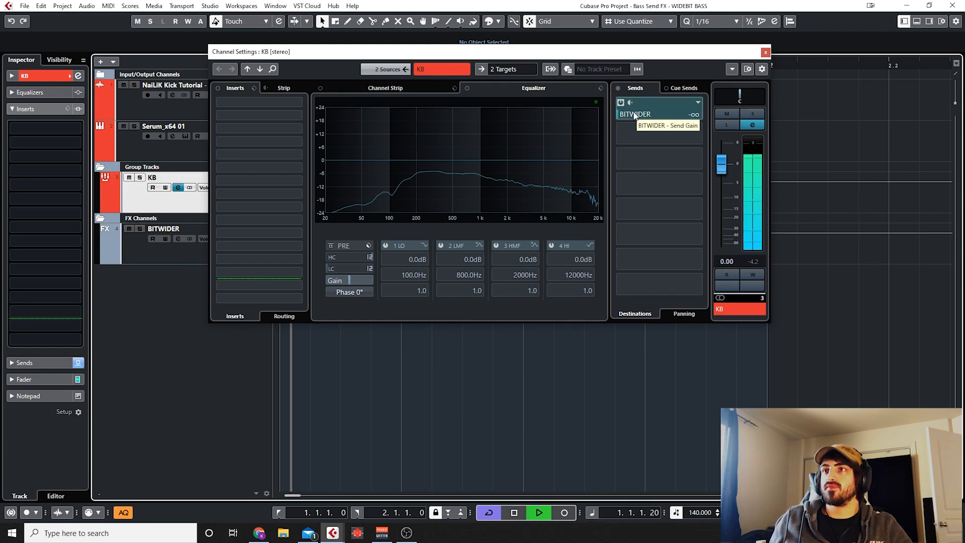
pyautogui.moveTo(627, 115); pyautogui.dragTo(647, 116)
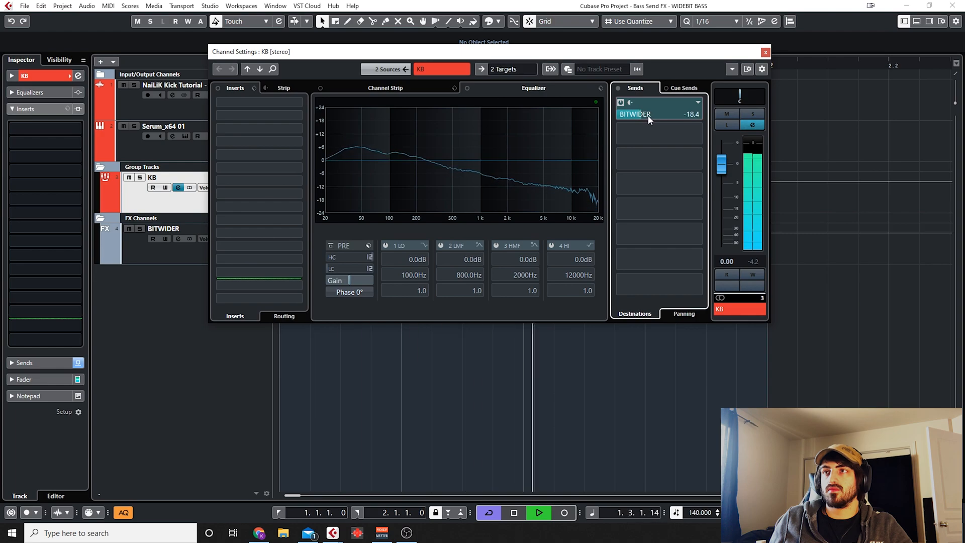
pyautogui.press('space')
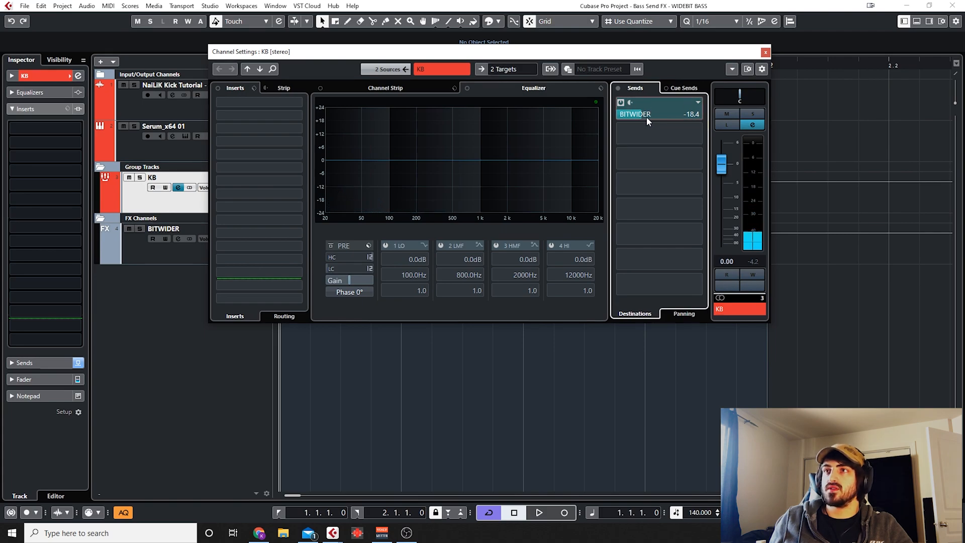
pyautogui.press('space')
pyautogui.scroll(1, 654, 115)
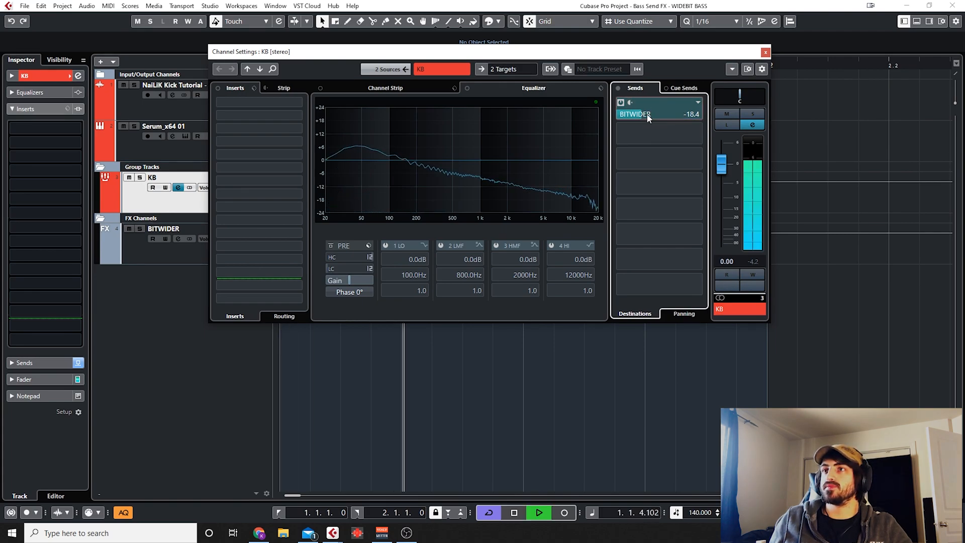
pyautogui.moveTo(654, 115)
pyautogui.mouseDown()
pyautogui.moveTo(679, 115)
pyautogui.moveTo(611, 113)
pyautogui.moveTo(682, 114)
pyautogui.moveTo(553, 111)
pyautogui.moveTo(665, 117)
pyautogui.mouseUp()
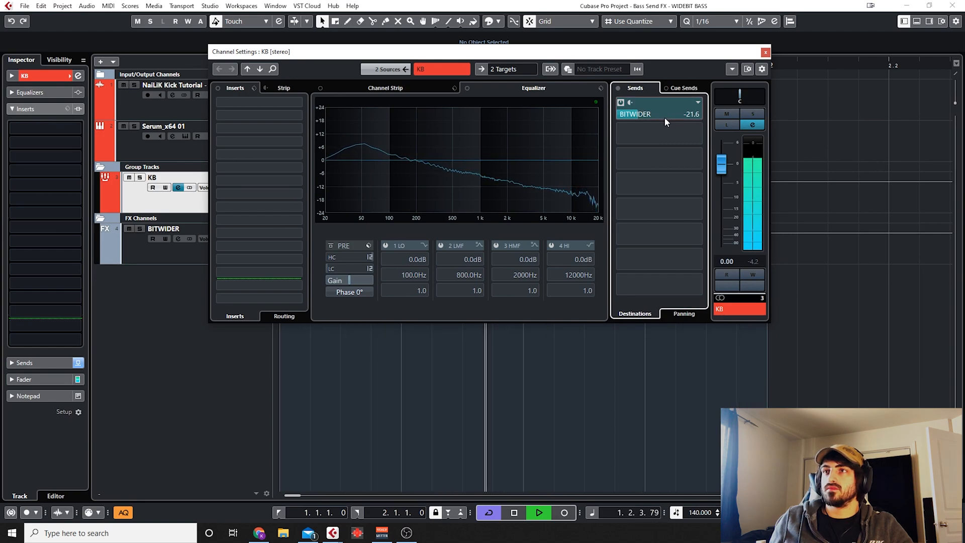
pyautogui.press('space')
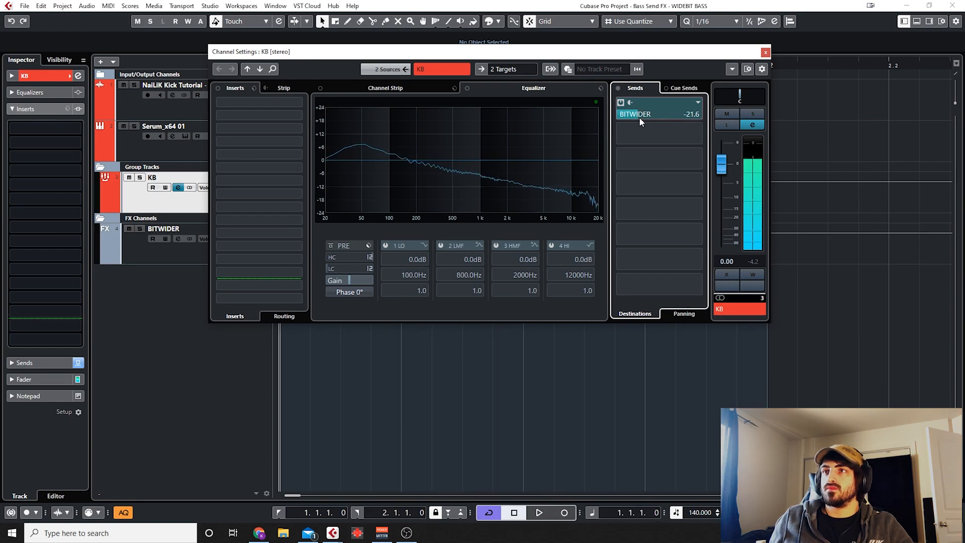
pyautogui.click(765, 52)
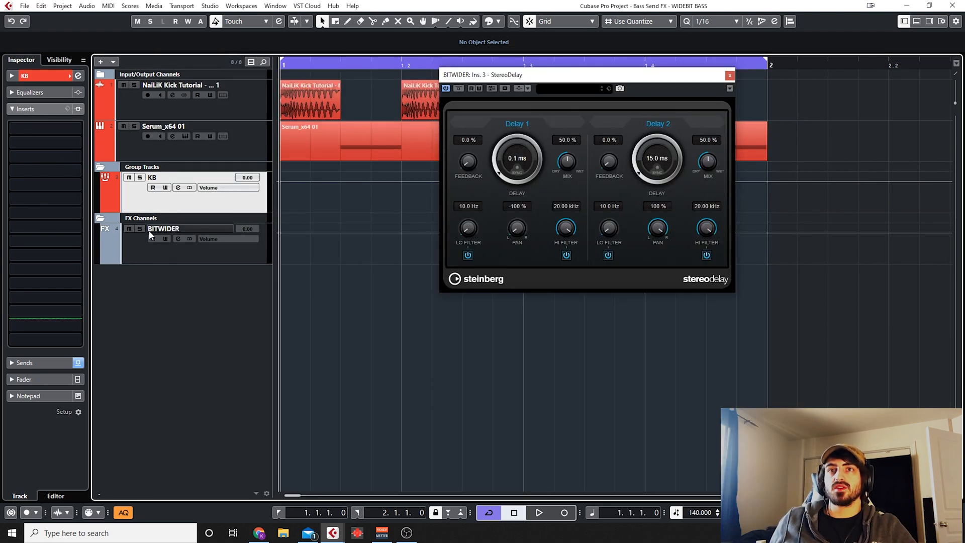
# Bypass the StereoDelay insert on the BITWIDER track and close its plug-in window.
pyautogui.click(133, 243)
pyautogui.click(14, 158)
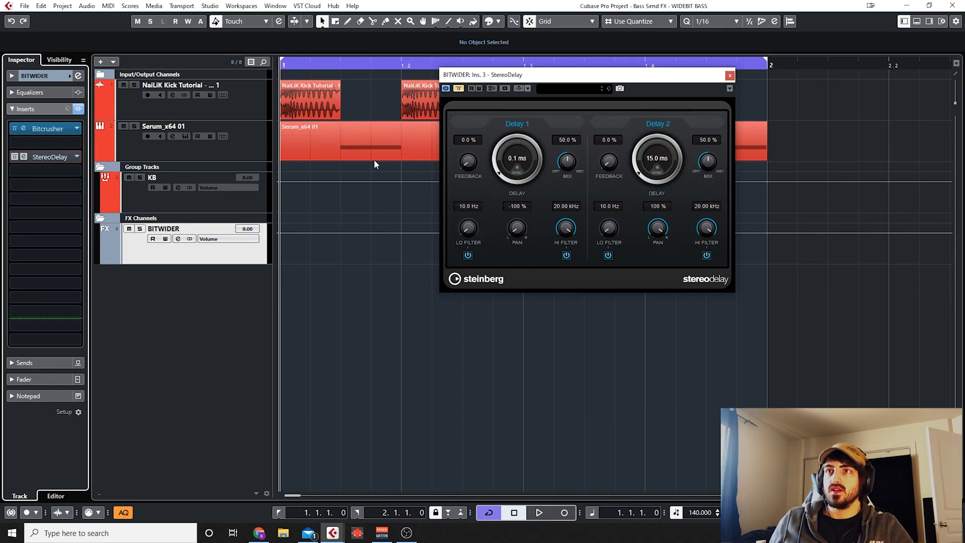
pyautogui.scroll(1, 472, 141)
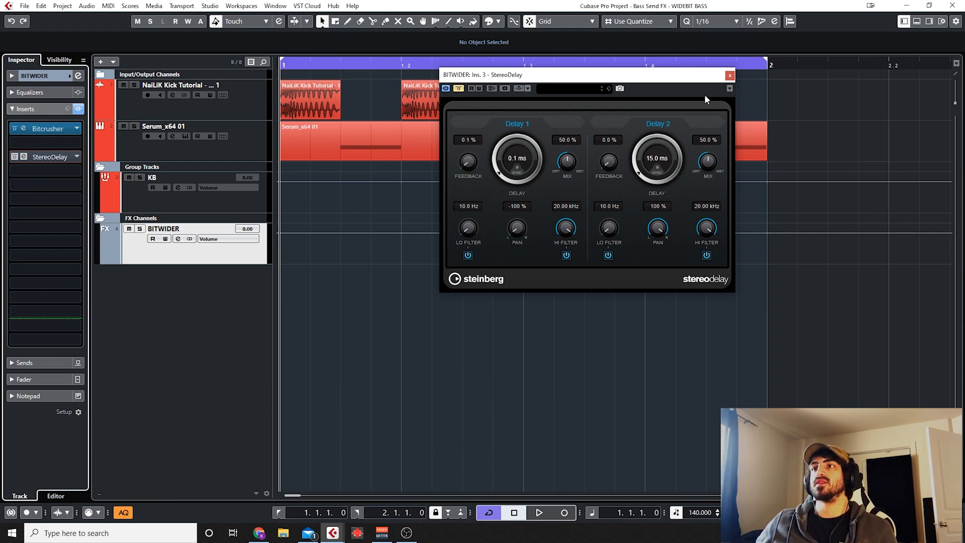
pyautogui.moveTo(658, 74); pyautogui.dragTo(706, 144)
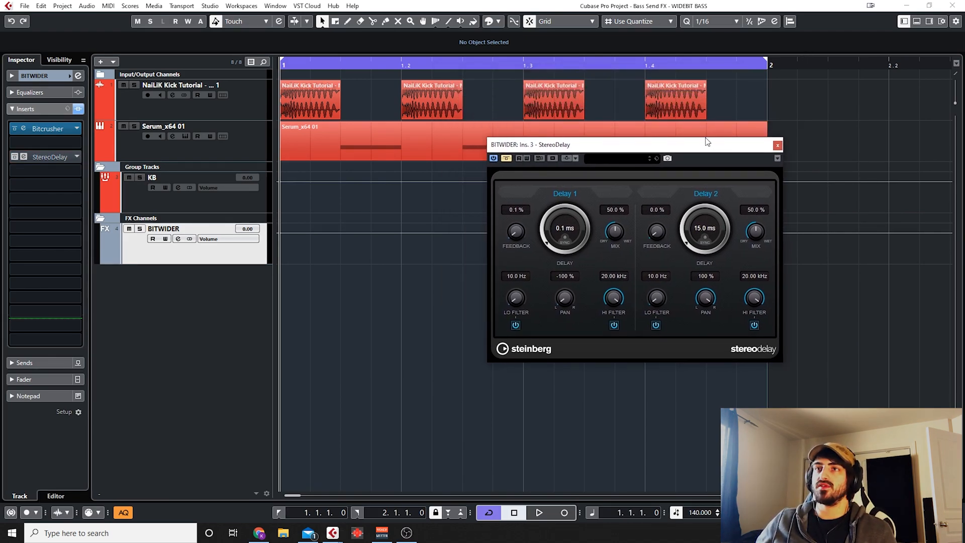
pyautogui.click(777, 146)
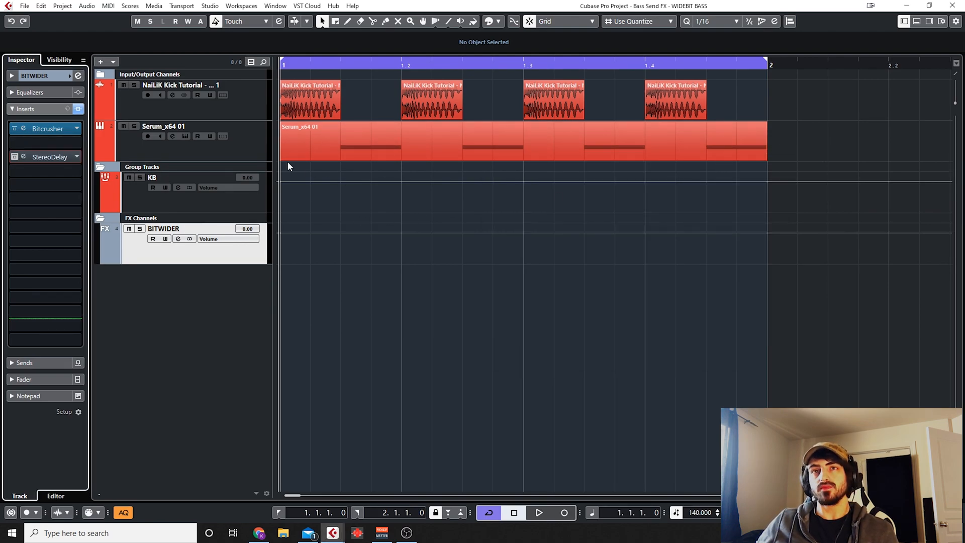
# Insert bx_stereomaker in the fourth insert slot of the BITWIDER track.
pyautogui.click(77, 174)
pyautogui.write('stereomak')
pyautogui.press('Return')
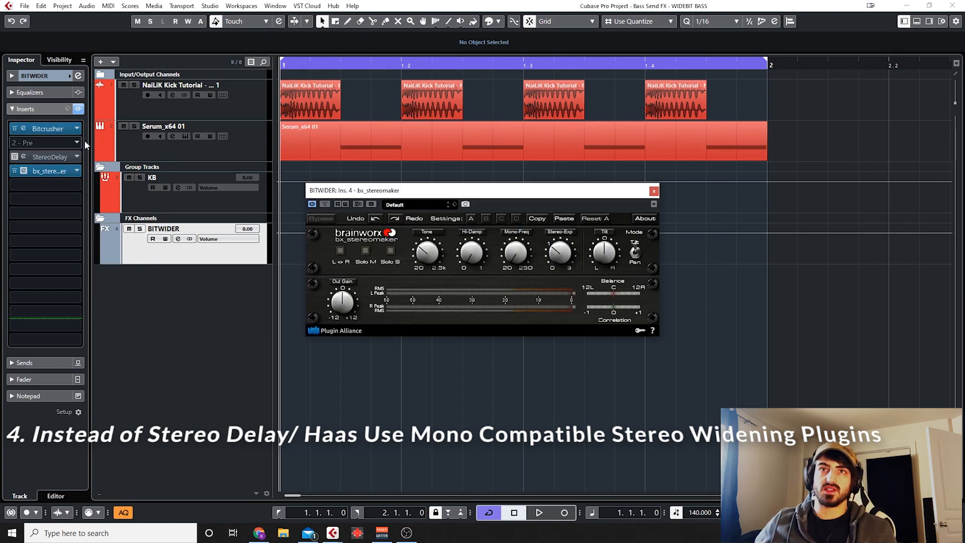
pyautogui.moveTo(454, 194); pyautogui.dragTo(580, 155)
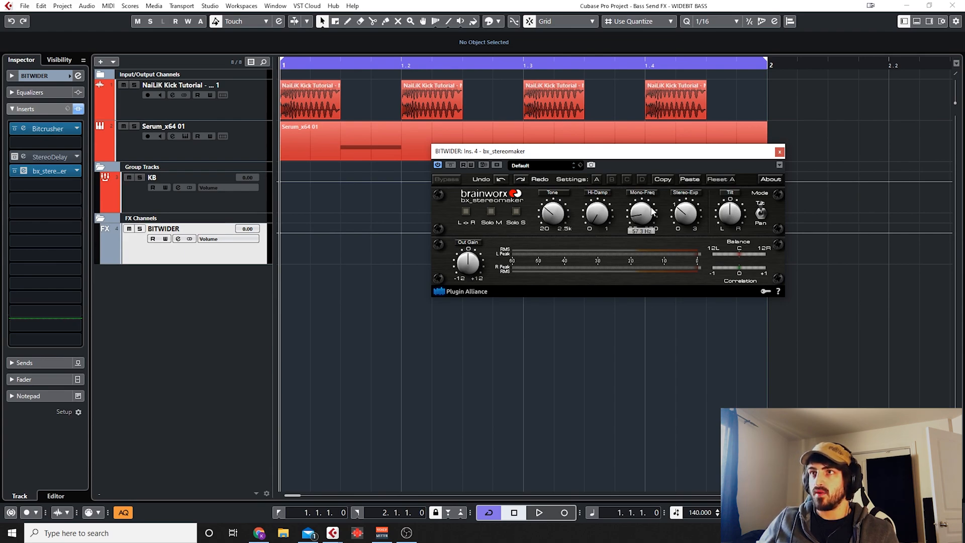
# Lower the Tone setting and raise Stereo-Exp in bx_stereomaker.
pyautogui.moveTo(555, 216)
pyautogui.mouseDown()
pyautogui.moveTo(557, 227)
pyautogui.moveTo(551, 212)
pyautogui.moveTo(554, 220)
pyautogui.moveTo(564, 210)
pyautogui.moveTo(557, 224)
pyautogui.mouseUp()
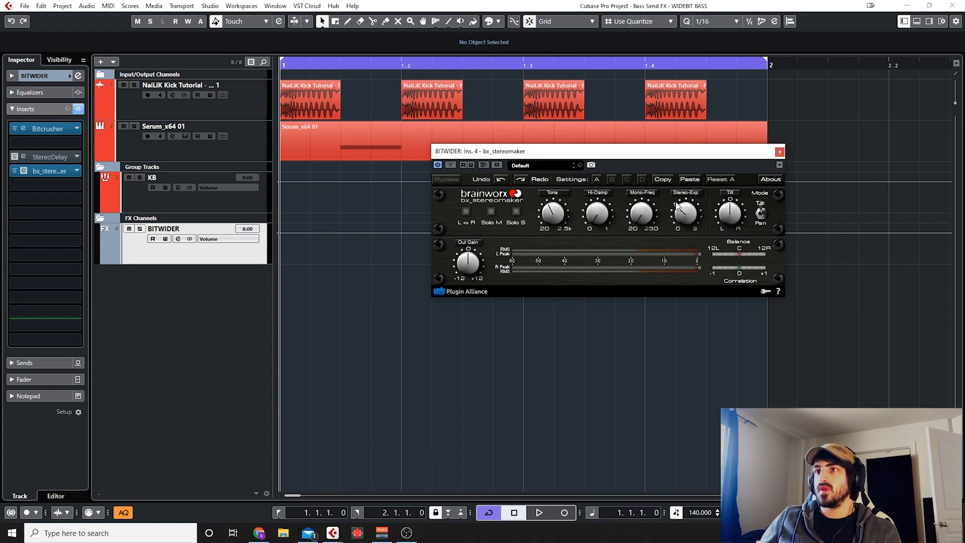
pyautogui.moveTo(691, 212); pyautogui.dragTo(691, 209)
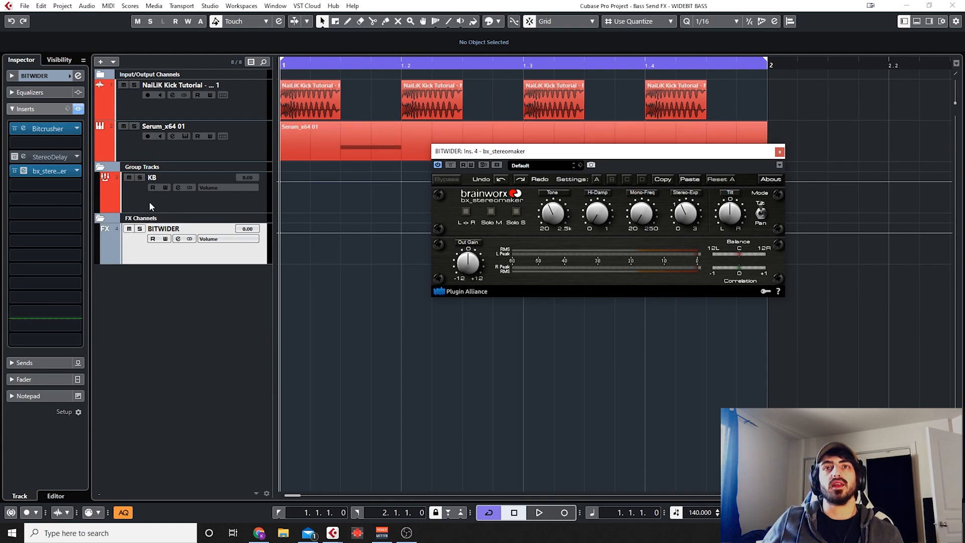
pyautogui.moveTo(559, 222)
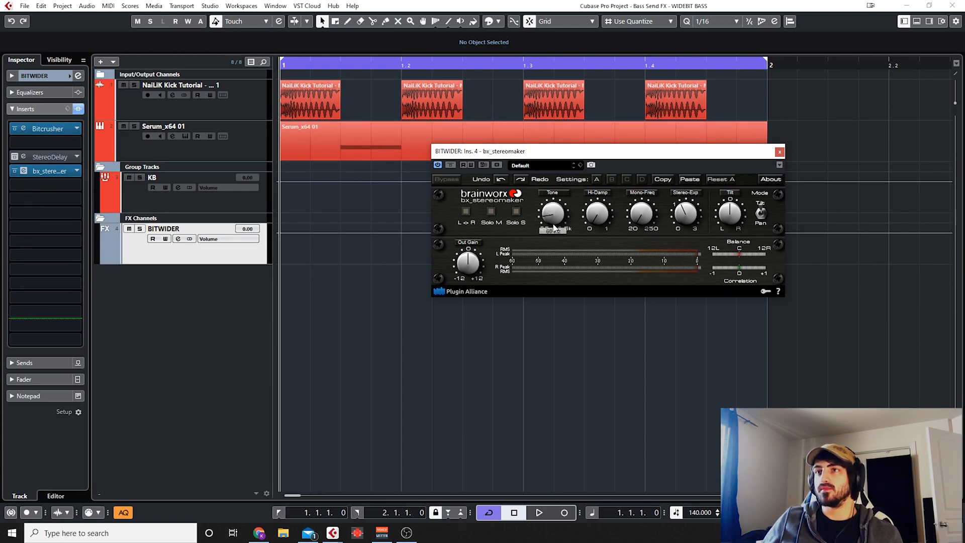
pyautogui.moveTo(560, 225); pyautogui.dragTo(562, 232)
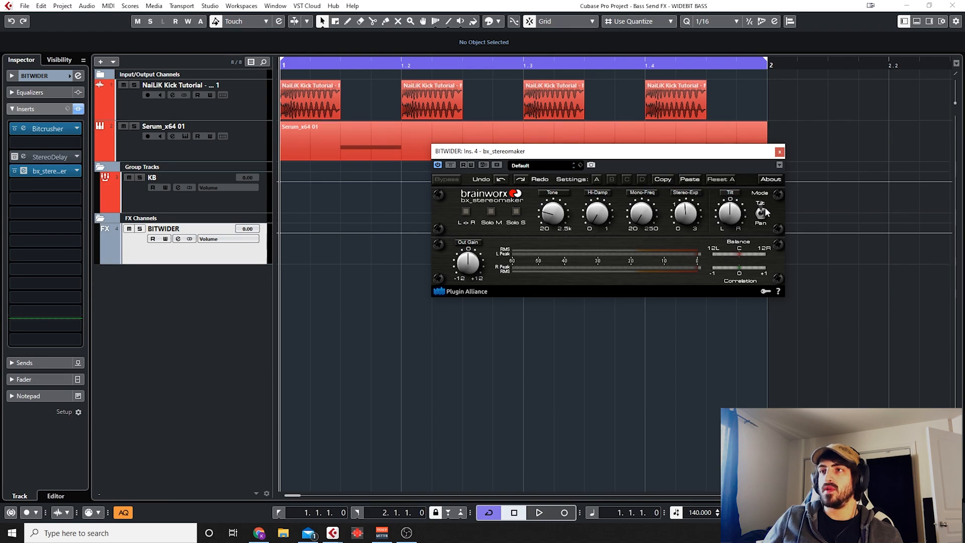
pyautogui.moveTo(737, 153); pyautogui.dragTo(882, 139)
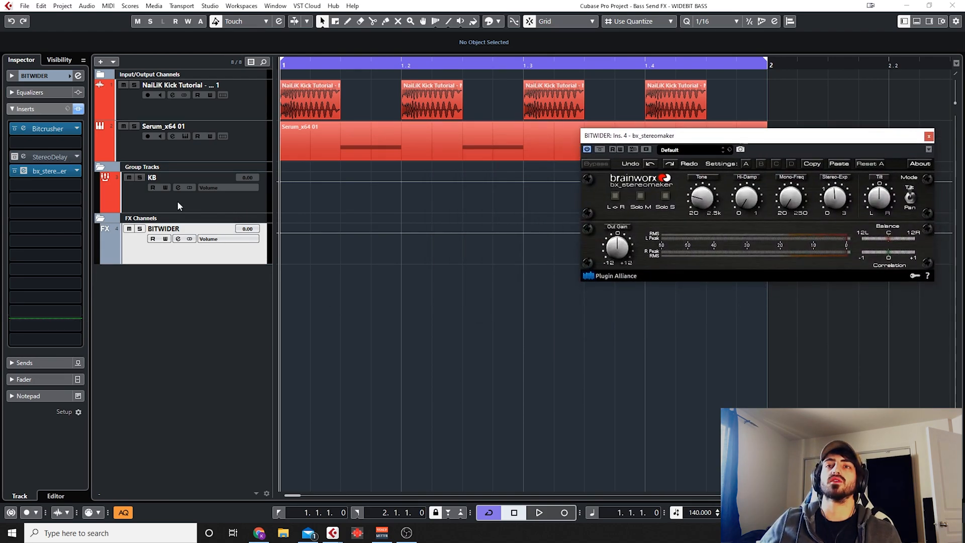
# Reopen the KB group's channel settings, lower its BITWIDER send to minus infinity, and arrange both windows so they do not overlap.
pyautogui.doubleClick(173, 228)
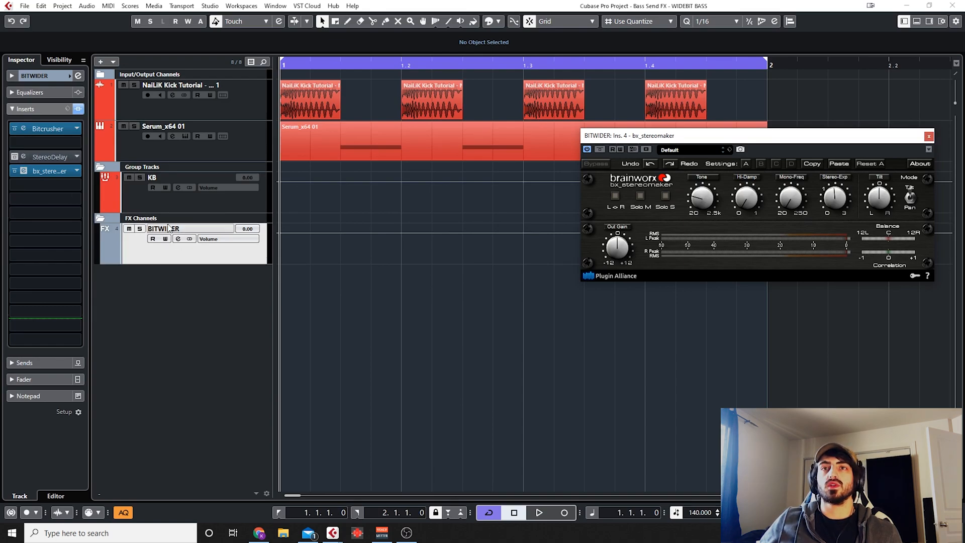
pyautogui.click(139, 173)
pyautogui.click(179, 188)
pyautogui.moveTo(651, 116); pyautogui.dragTo(569, 143)
pyautogui.moveTo(815, 141); pyautogui.dragTo(838, 328)
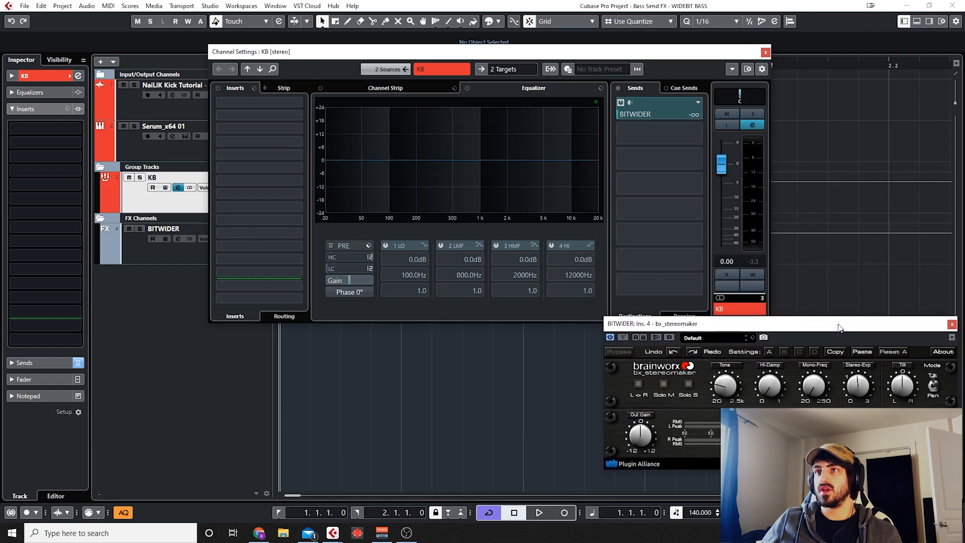
pyautogui.moveTo(564, 52); pyautogui.dragTo(428, 8)
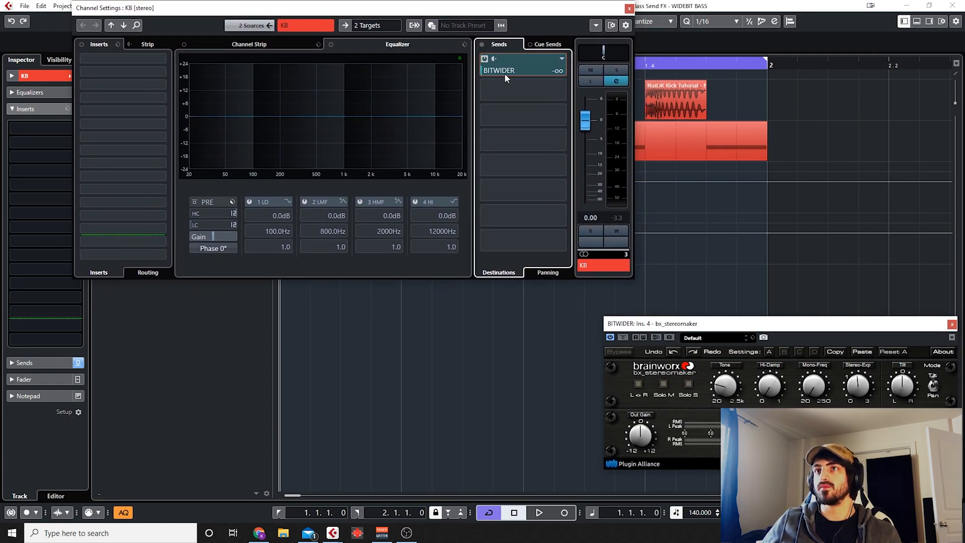
# Raise the KB group's BITWIDER send to -9.78 dB while auditioning the loop.
pyautogui.press('space')
pyautogui.moveTo(503, 74); pyautogui.dragTo(544, 75)
pyautogui.press('space')
pyautogui.moveTo(822, 317); pyautogui.dragTo(747, 211)
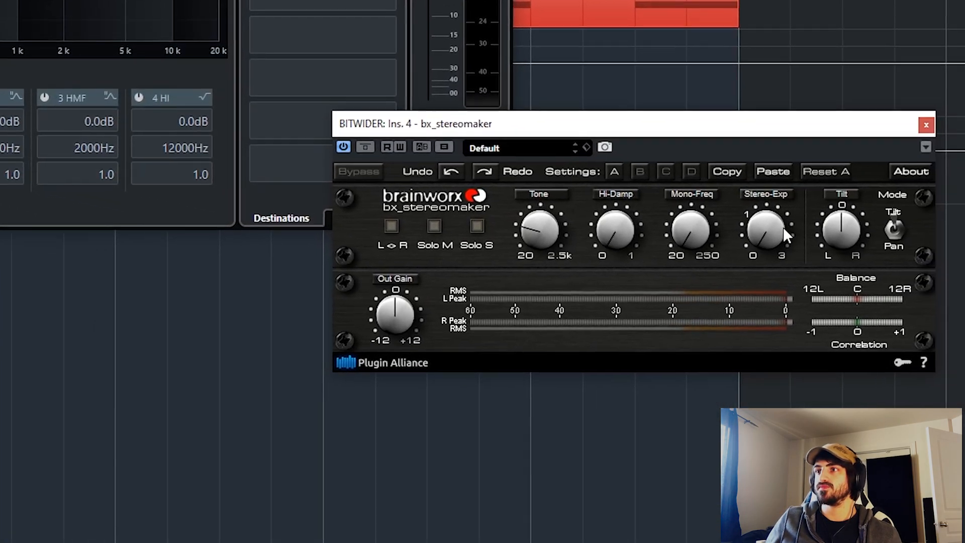
# Sweep bx_stereomaker's Stereo-Exp between minimum and maximum during playback, settle it slightly below 1, and close the plug-in window.
pyautogui.press('space')
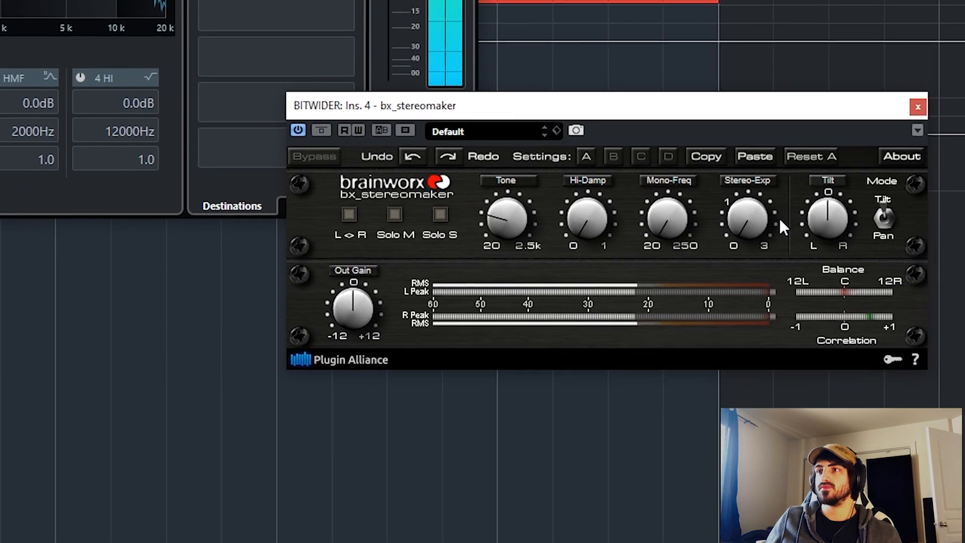
pyautogui.moveTo(773, 234); pyautogui.dragTo(779, 127)
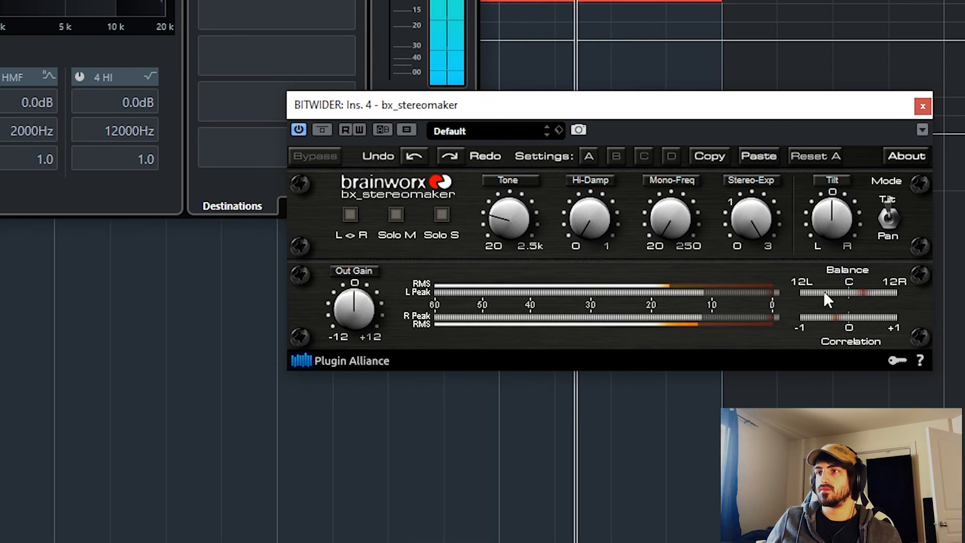
pyautogui.moveTo(749, 215); pyautogui.dragTo(761, 282)
pyautogui.moveTo(771, 239); pyautogui.dragTo(759, 223)
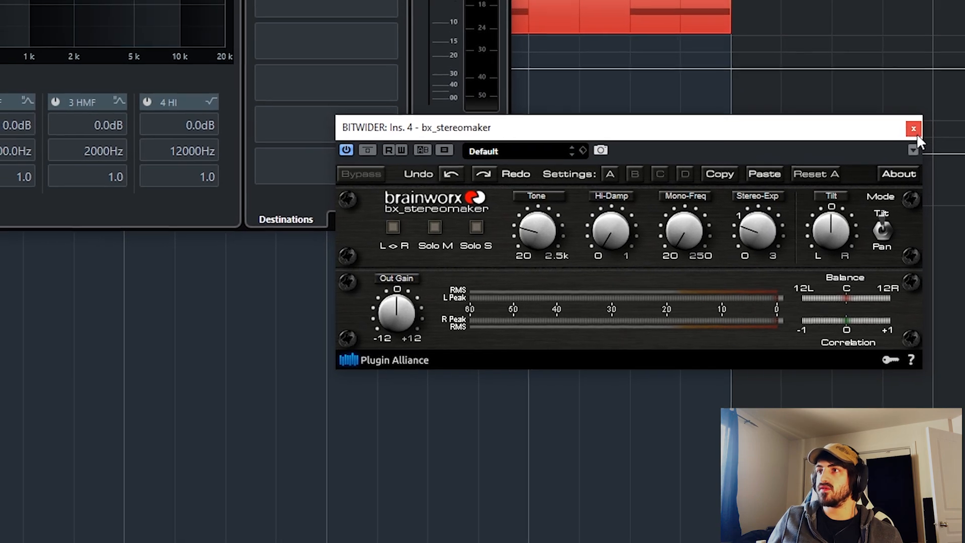
pyautogui.click(916, 130)
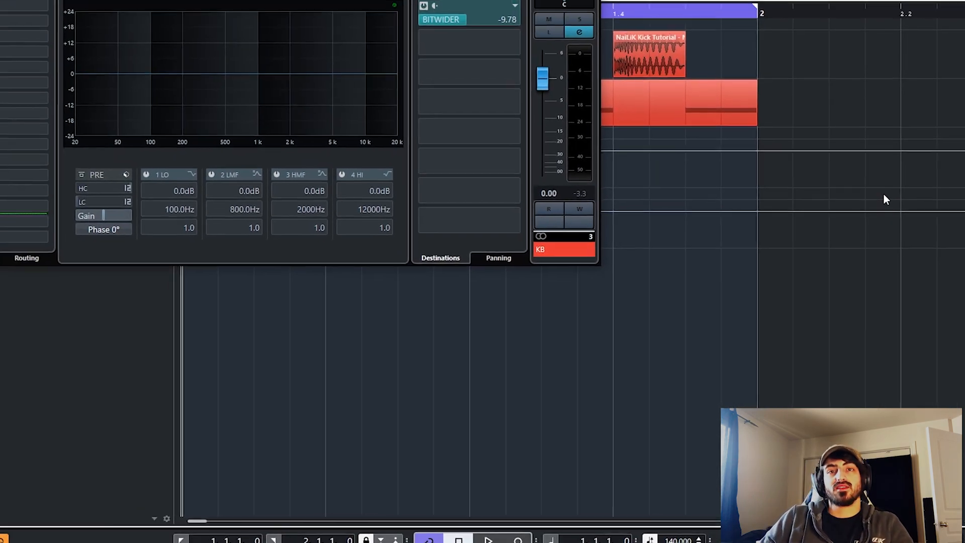